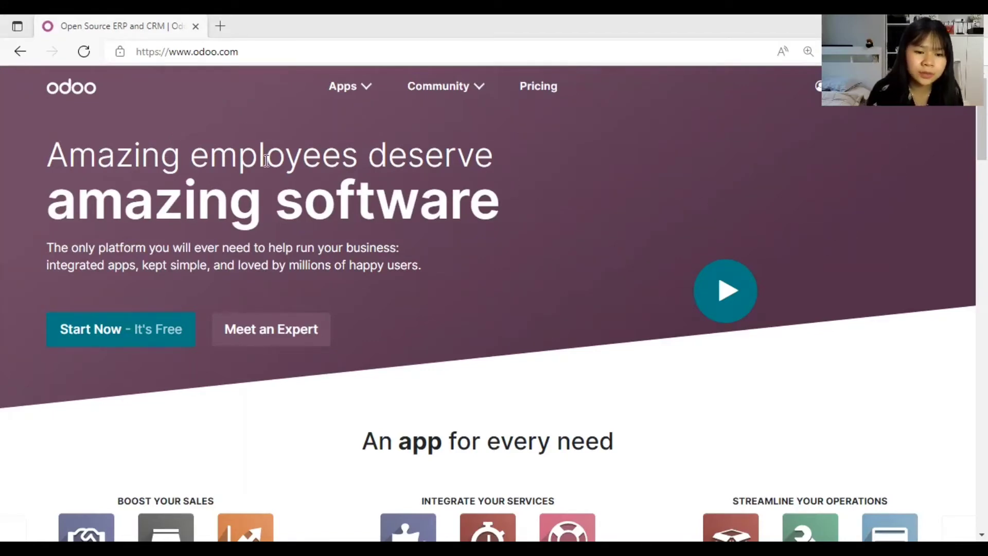
Step: Go from the Apps menu to the Sales app page and start the free trial
click(364, 92)
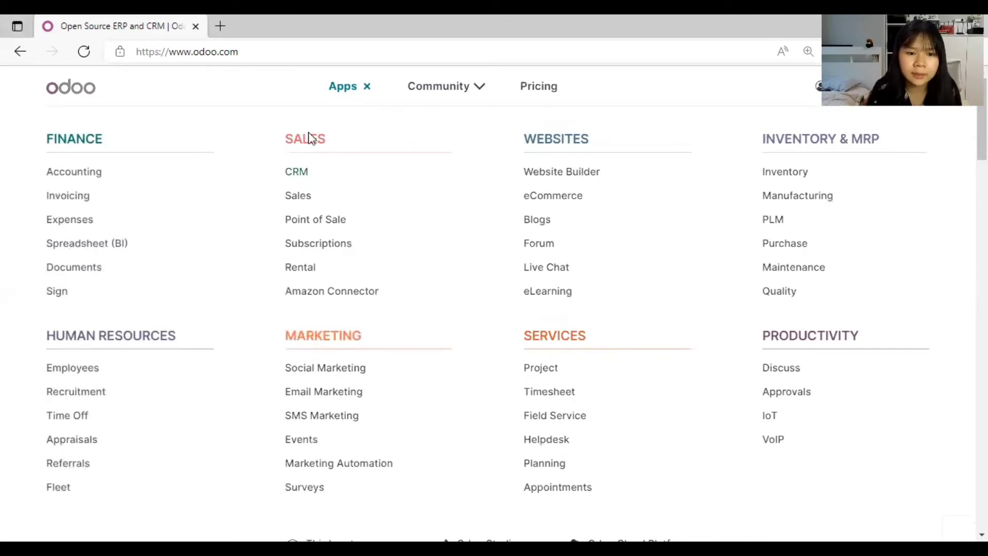
click(295, 197)
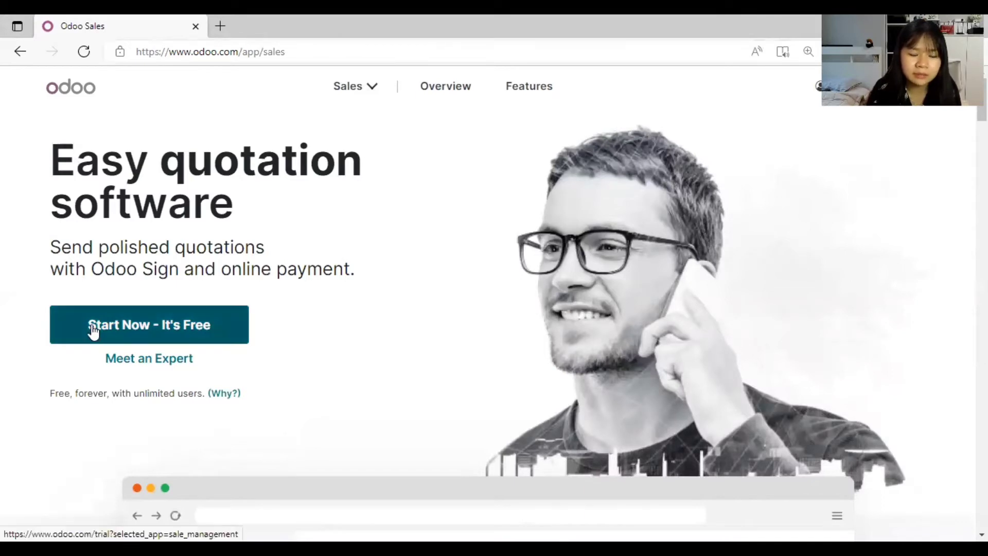
click(93, 332)
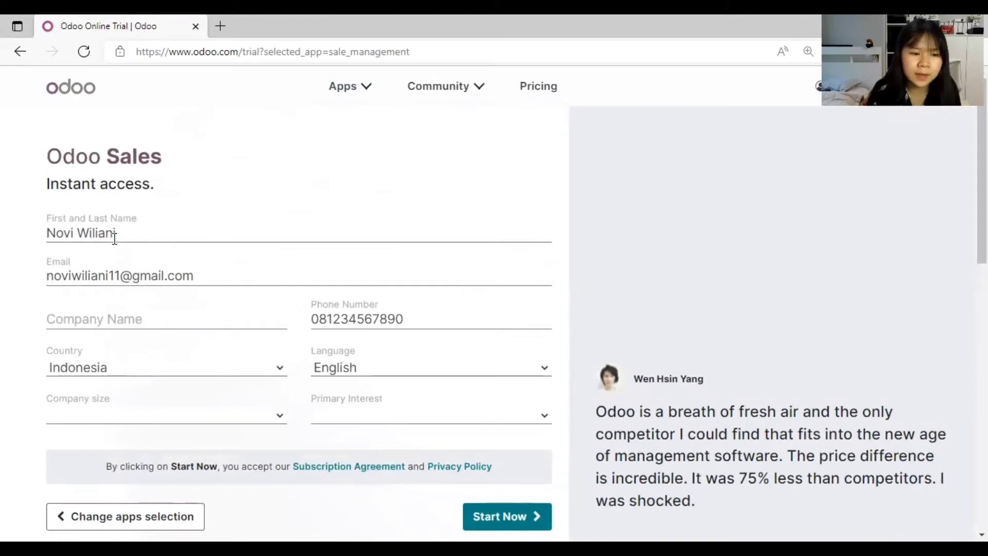
Step: Submit the trial form for kopimarket, Indonesia, 5 - 20 employees, interest 'Use it in my company'
click(136, 316)
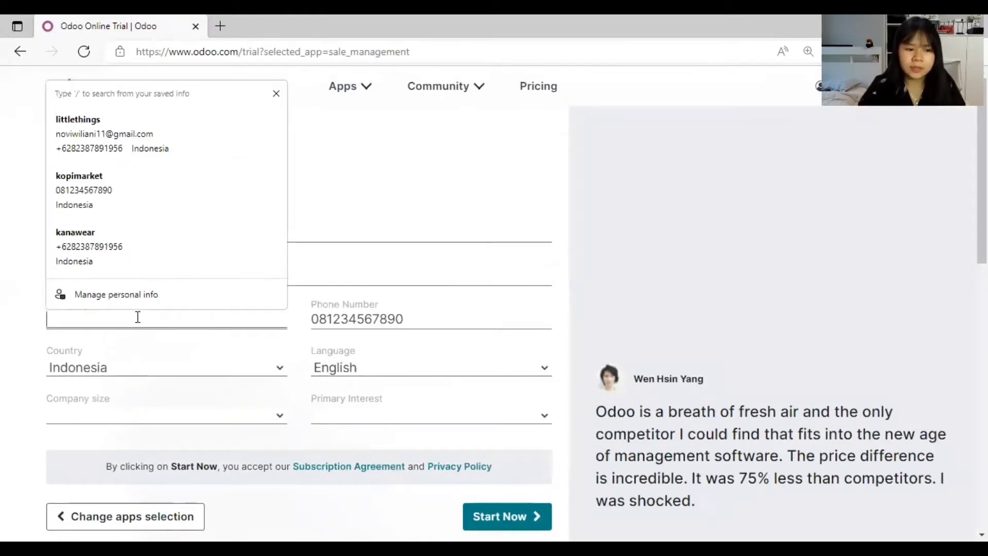
text(kopimarket)
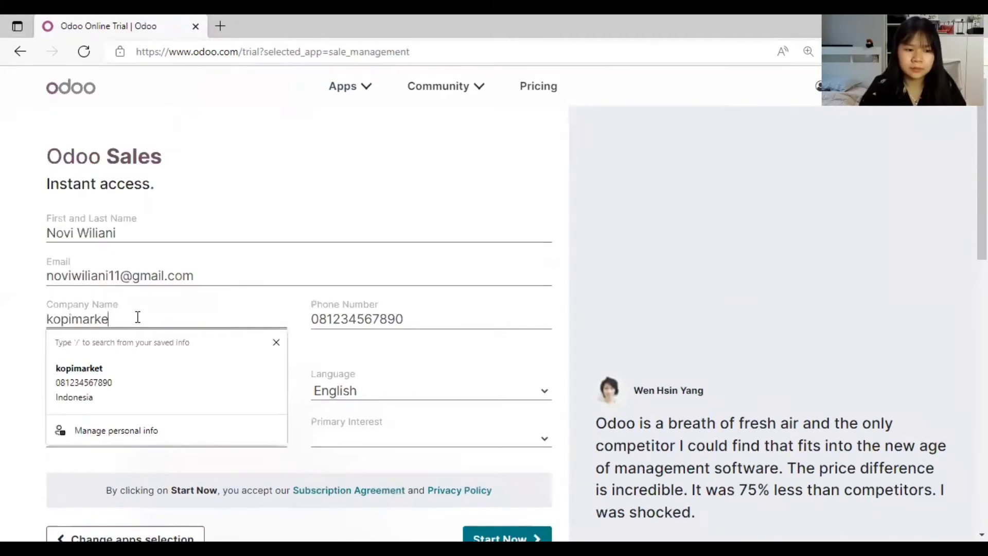
click(376, 320)
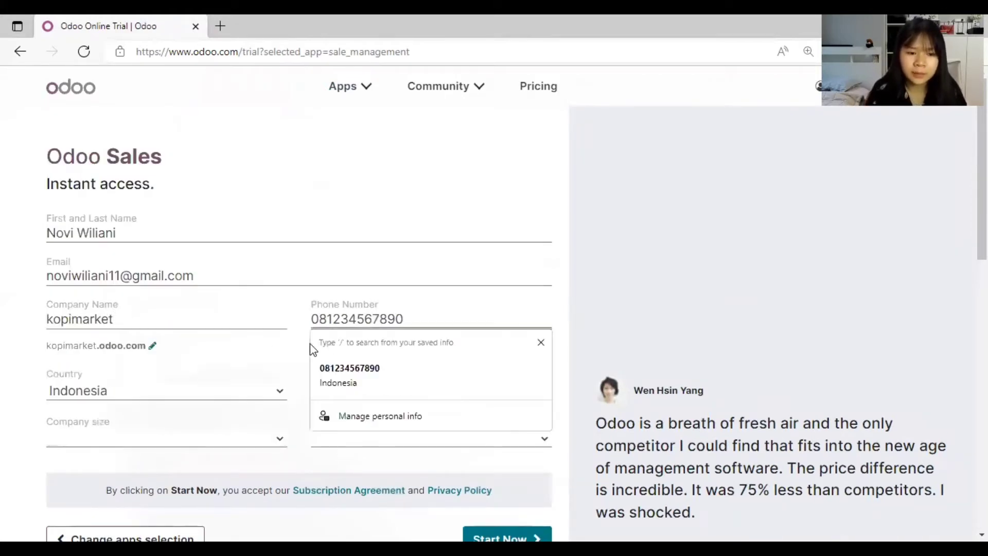
click(156, 398)
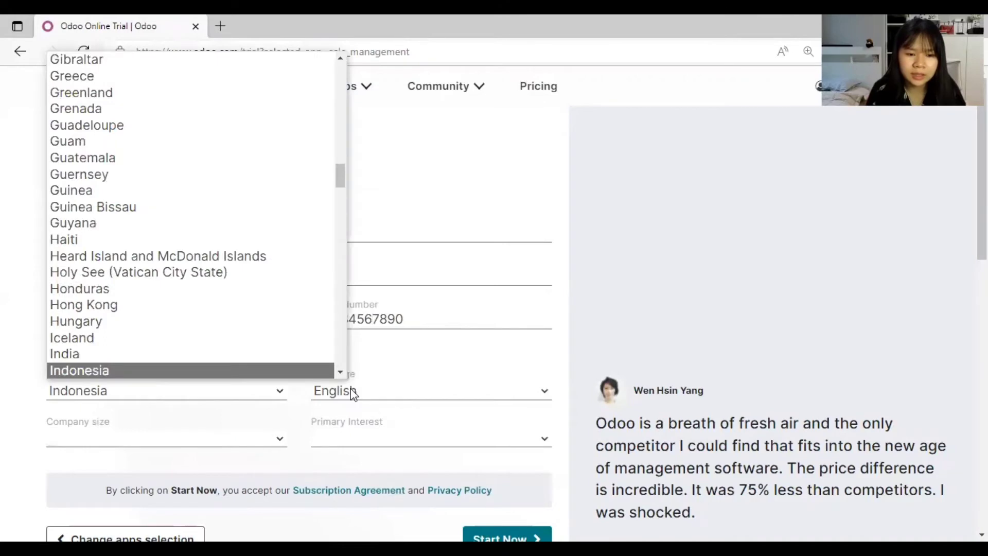
click(205, 451)
click(137, 474)
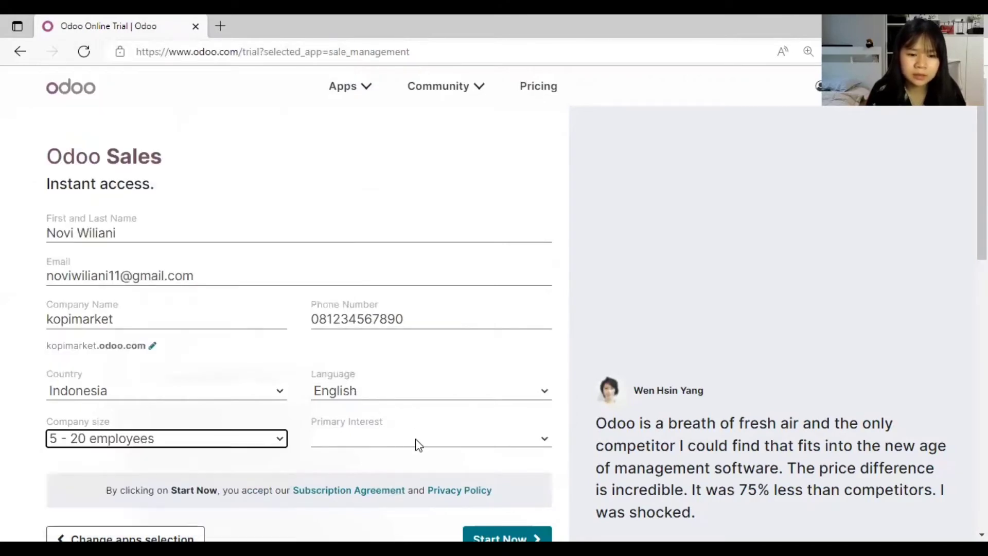
click(418, 446)
click(405, 460)
scroll(501, 357, down, 2)
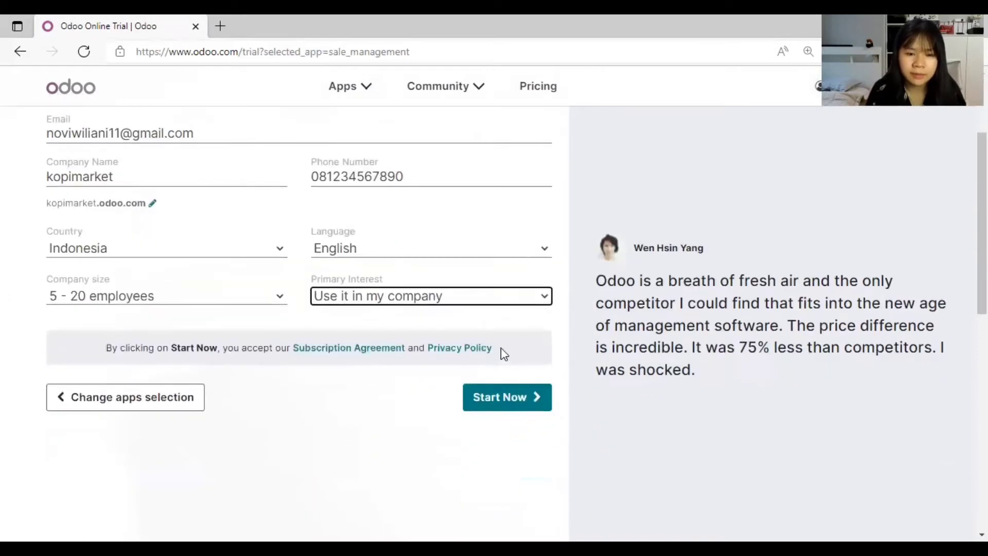
scroll(505, 353, up, 1)
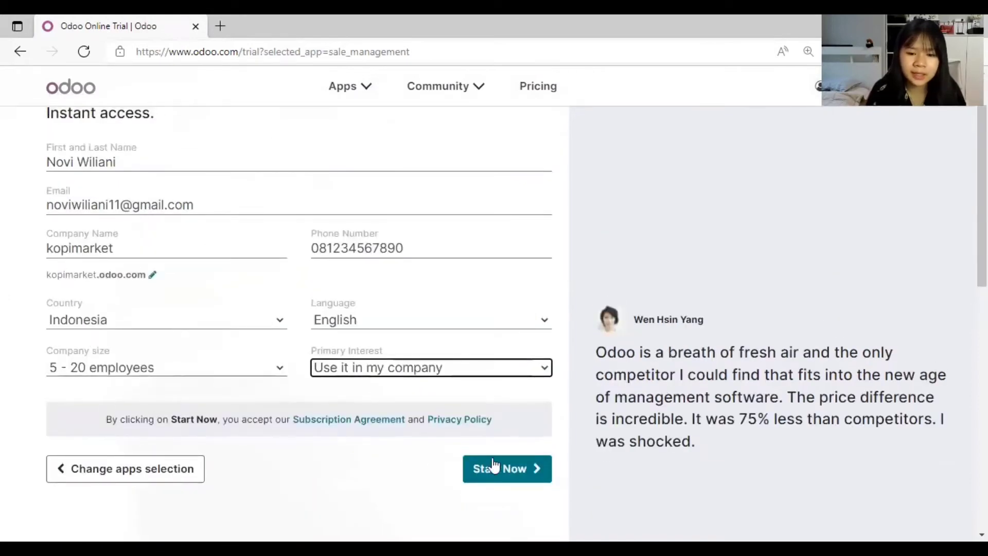
click(512, 467)
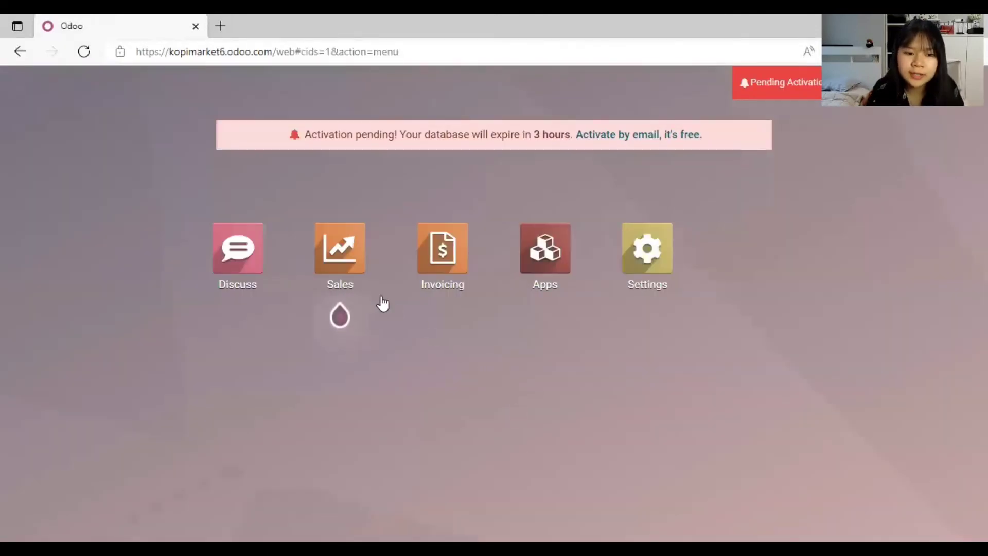
Step: Open the Sales app from the new database's home screen
click(348, 274)
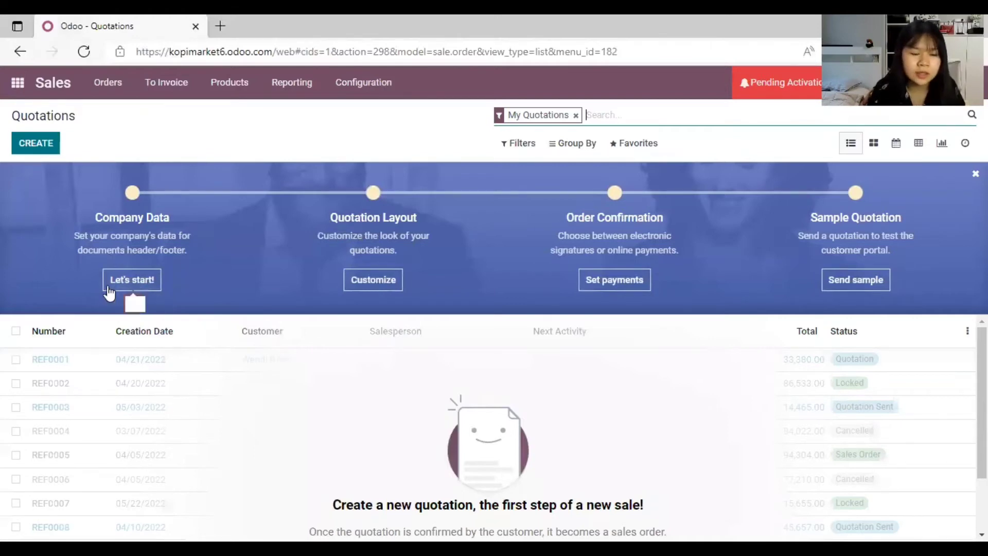
Step: Begin the company data setup and fill in the company's street, city, state and ZIP code
click(140, 282)
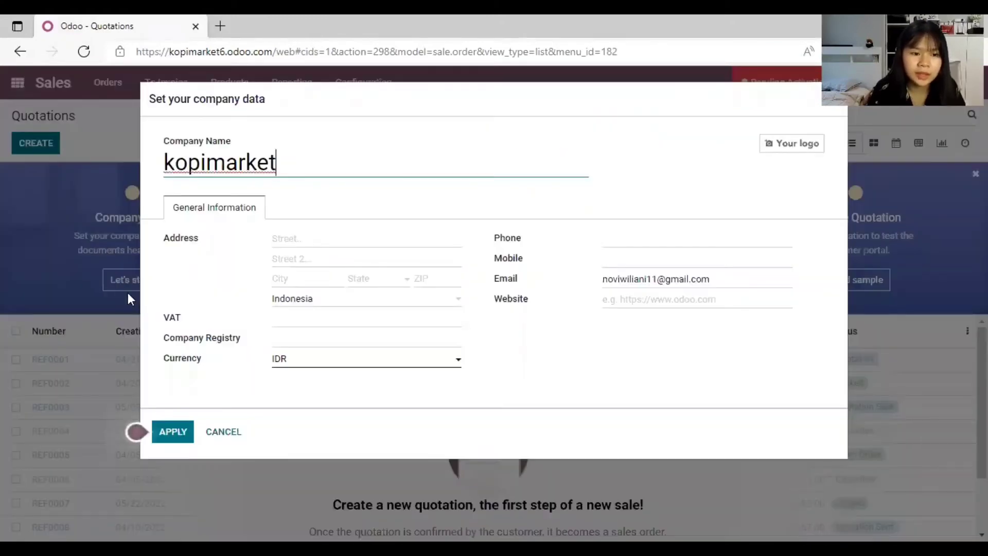
click(281, 237)
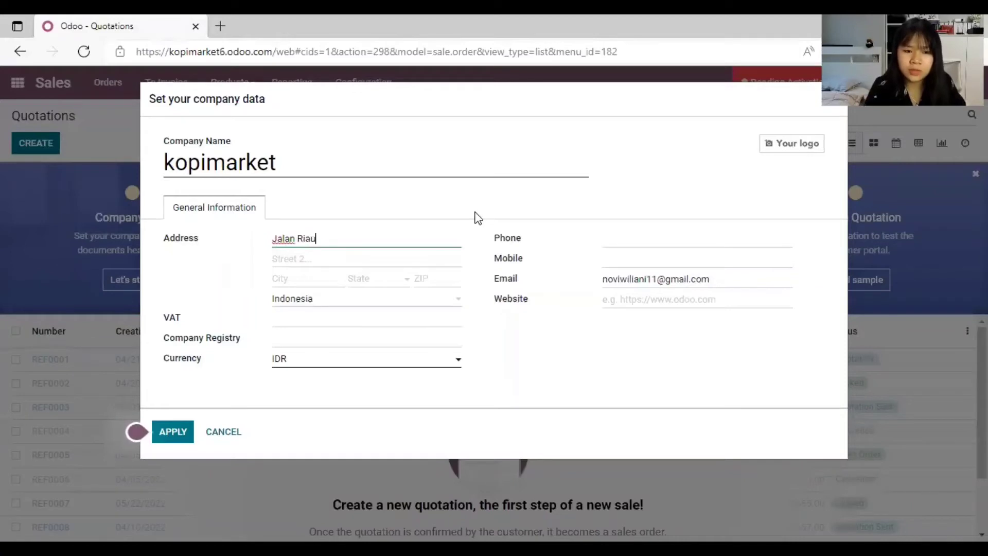
click(309, 279)
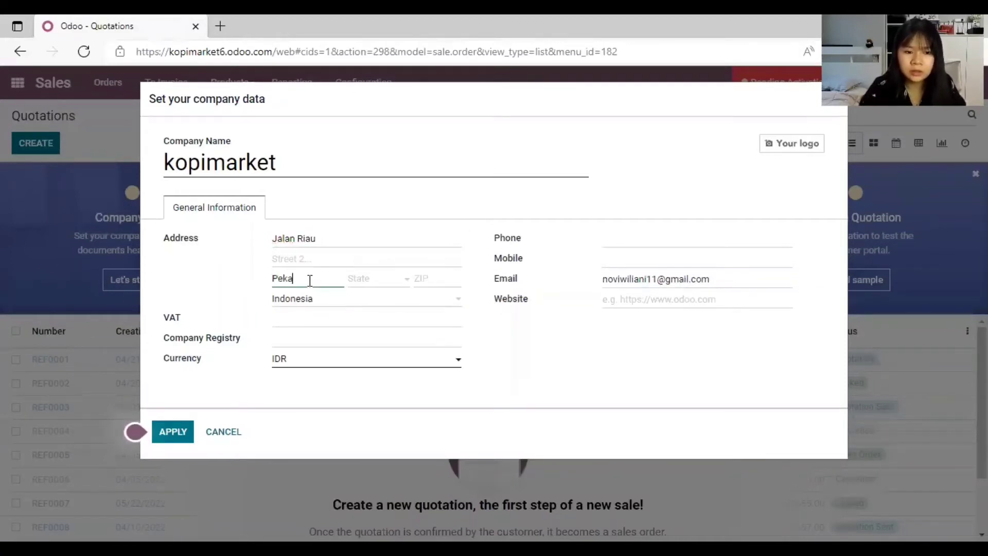
text(Pekanbaru)
click(366, 284)
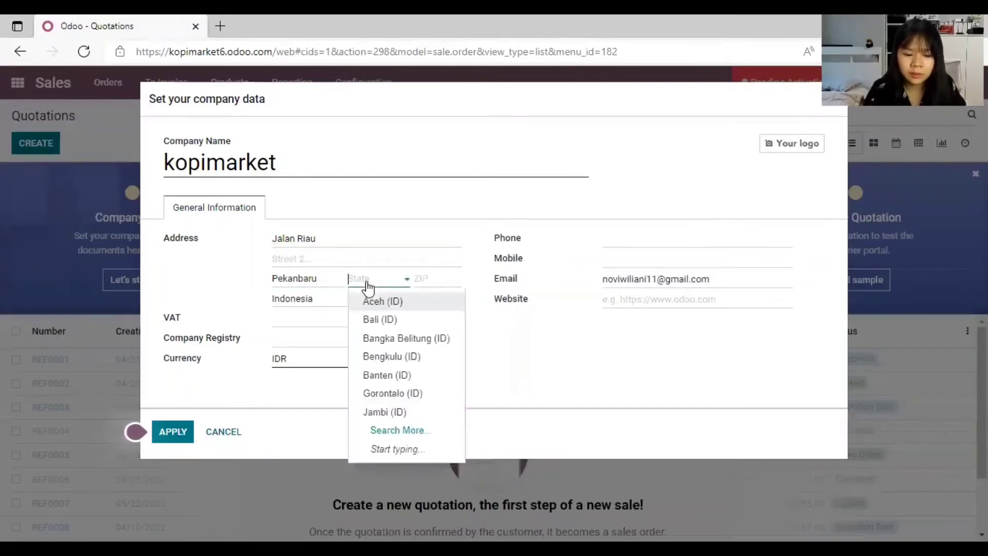
text(Riau)
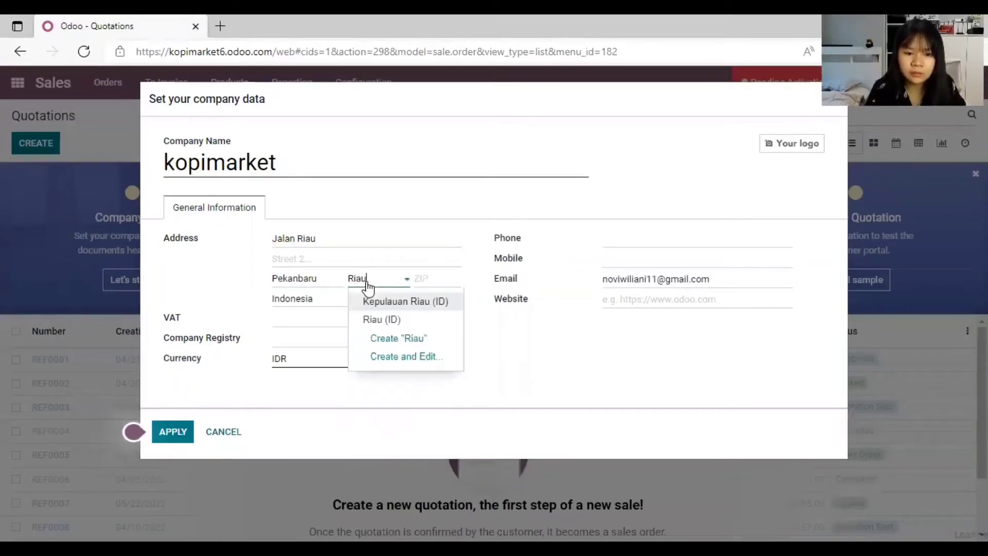
click(390, 319)
click(433, 285)
text(28292)
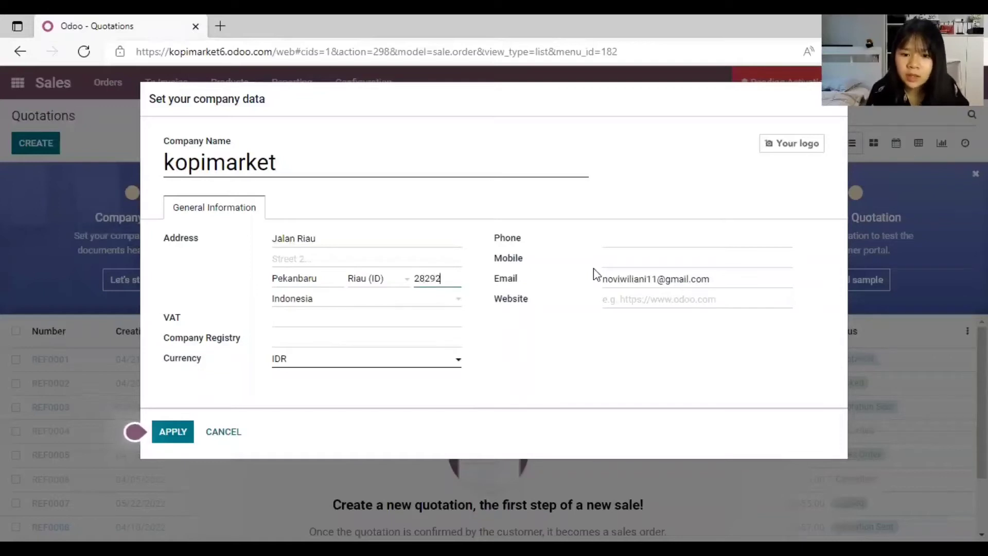
click(676, 300)
text(222)
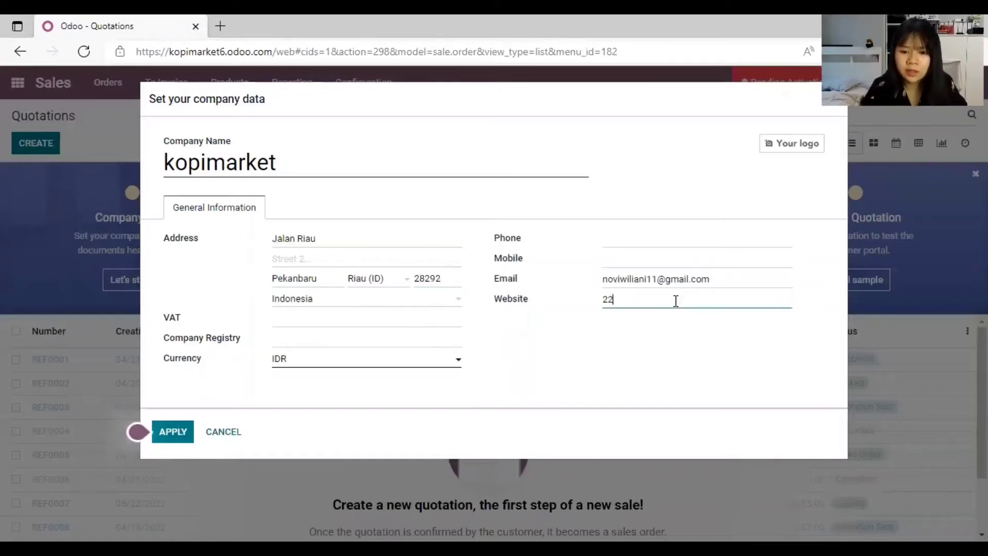
key(BackSpace)
key(BackSpace)
key(BackSpace)
text(ww)
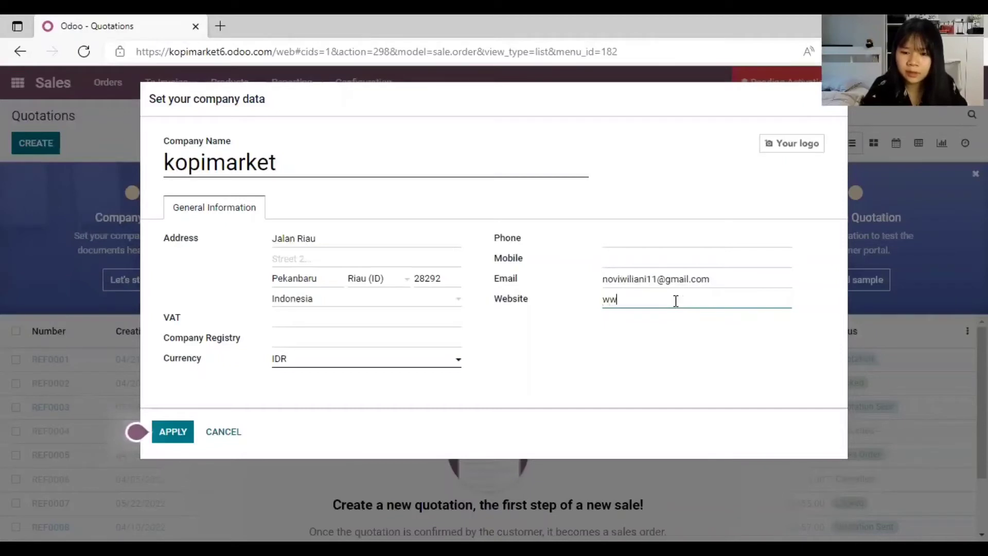
text(w.kopimar)
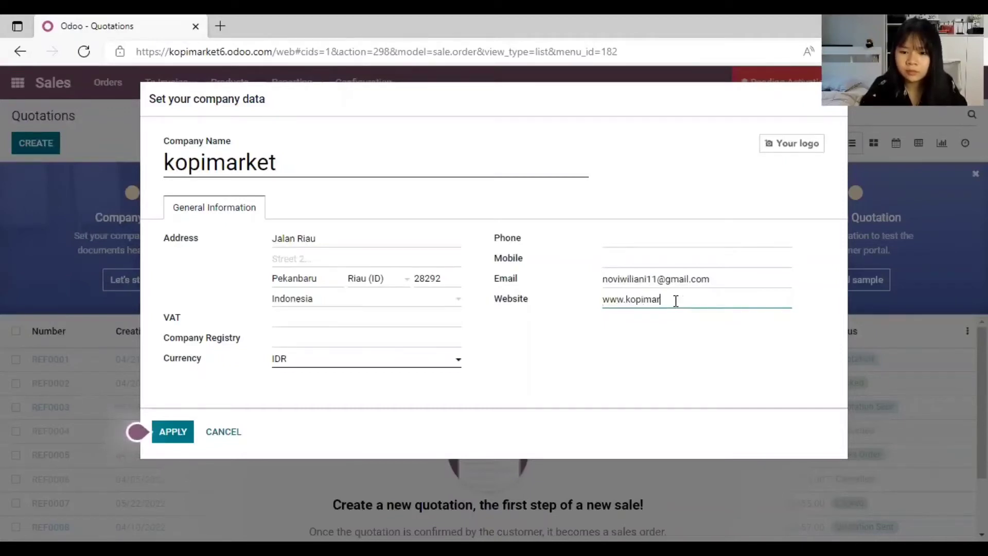
text(ket.com)
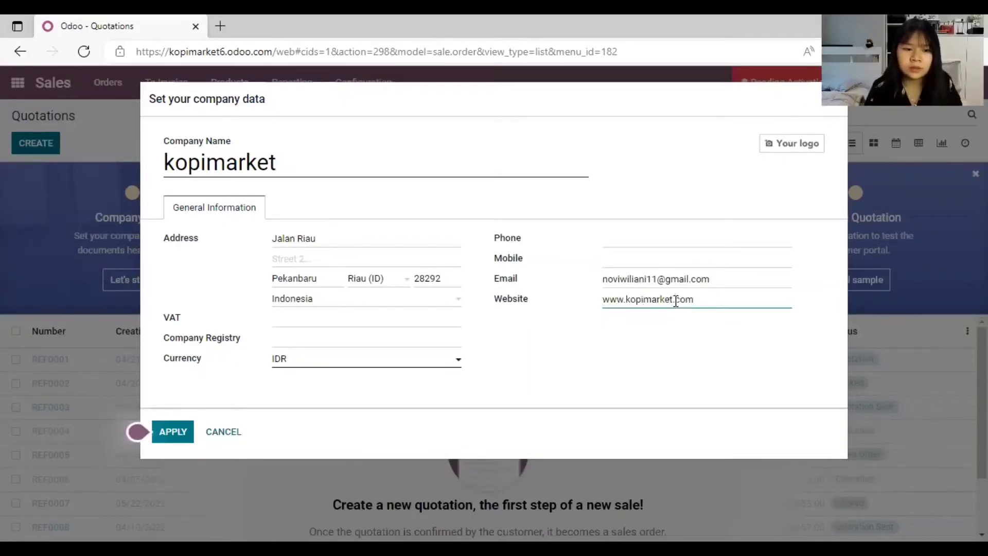
click(172, 432)
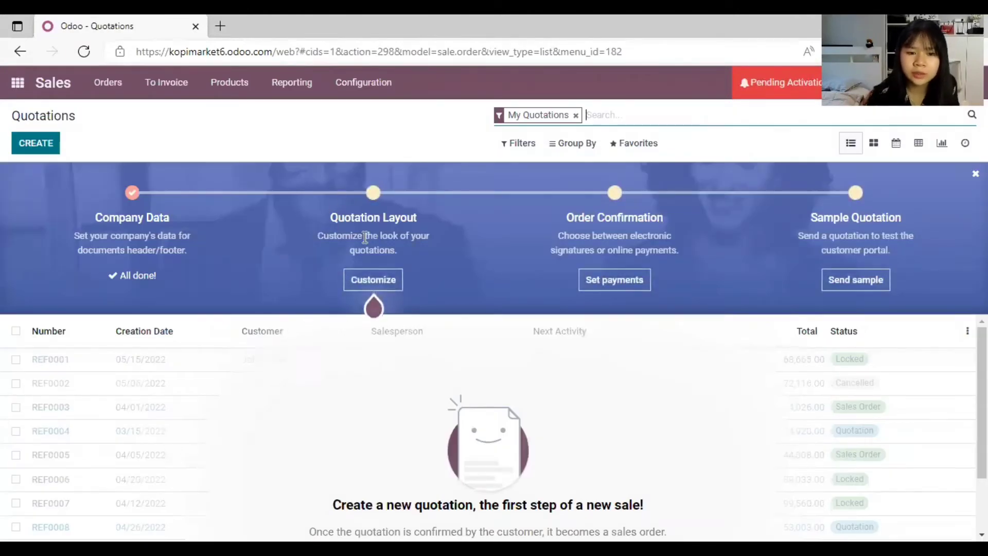
Step: Open the document layout configuration from the Quotation Layout onboarding step
click(360, 286)
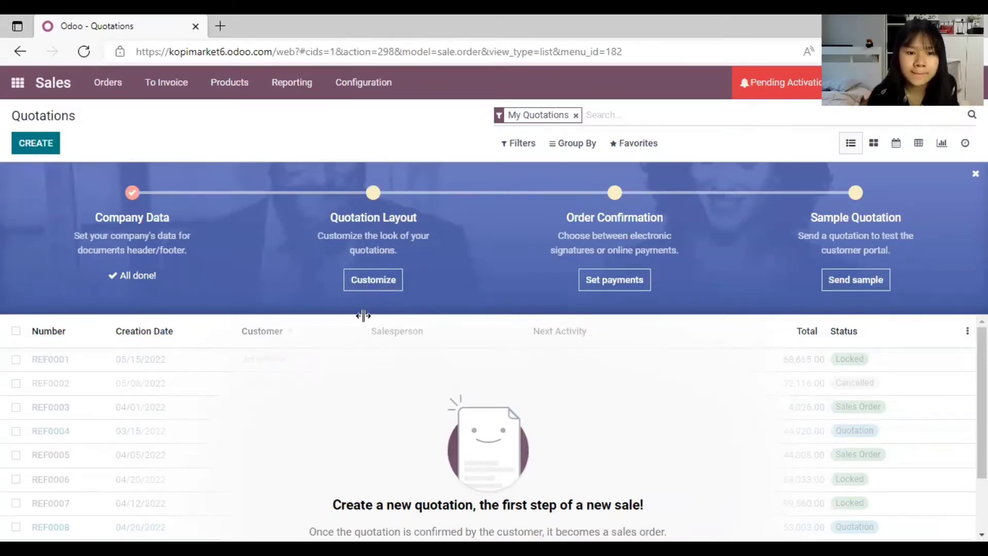
click(374, 281)
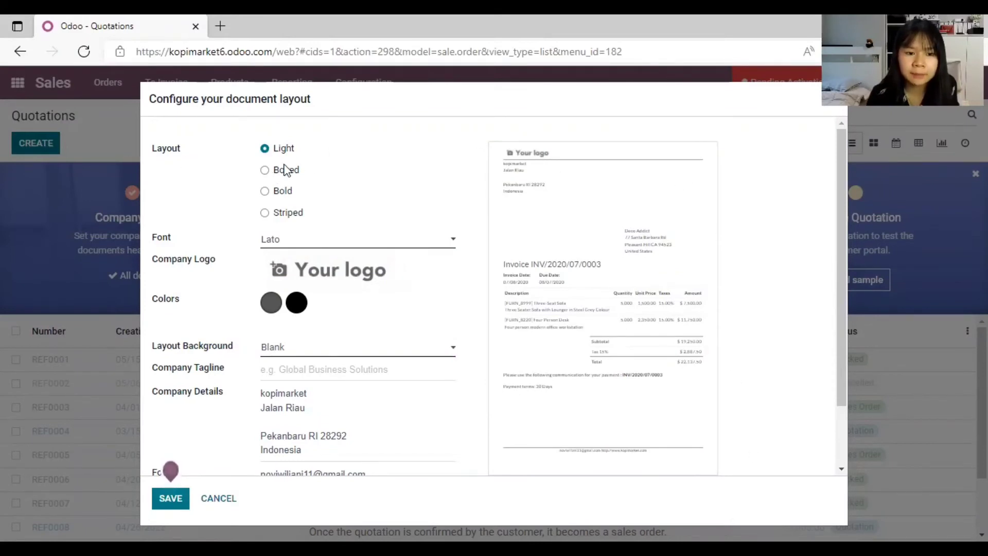
Step: Compare the Boxed, Bold and Striped layouts and settle on Boxed
click(266, 171)
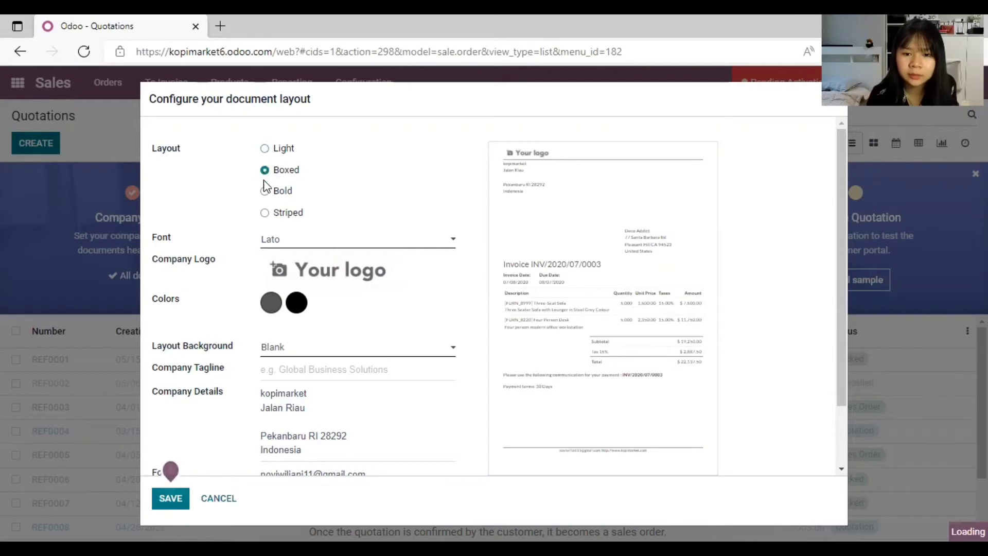
click(265, 193)
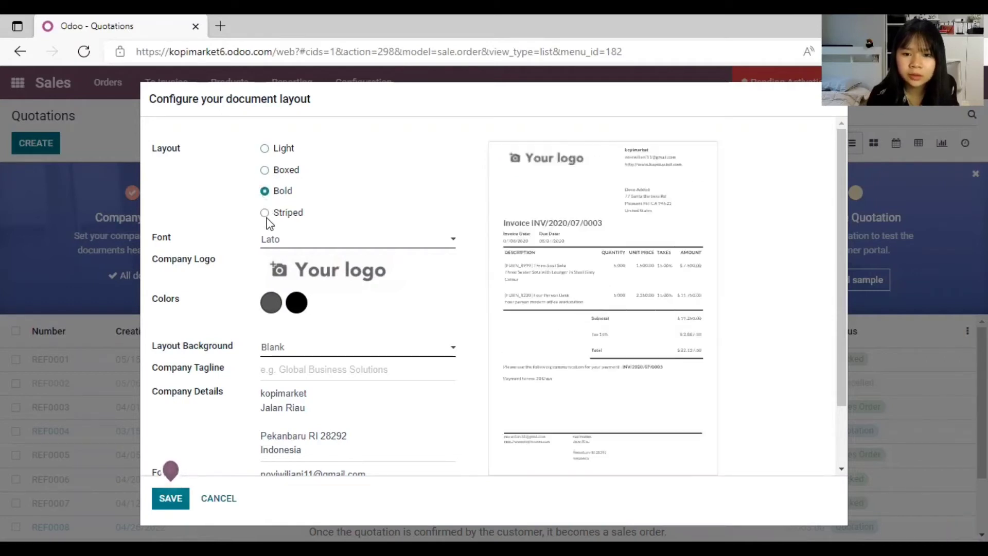
click(264, 214)
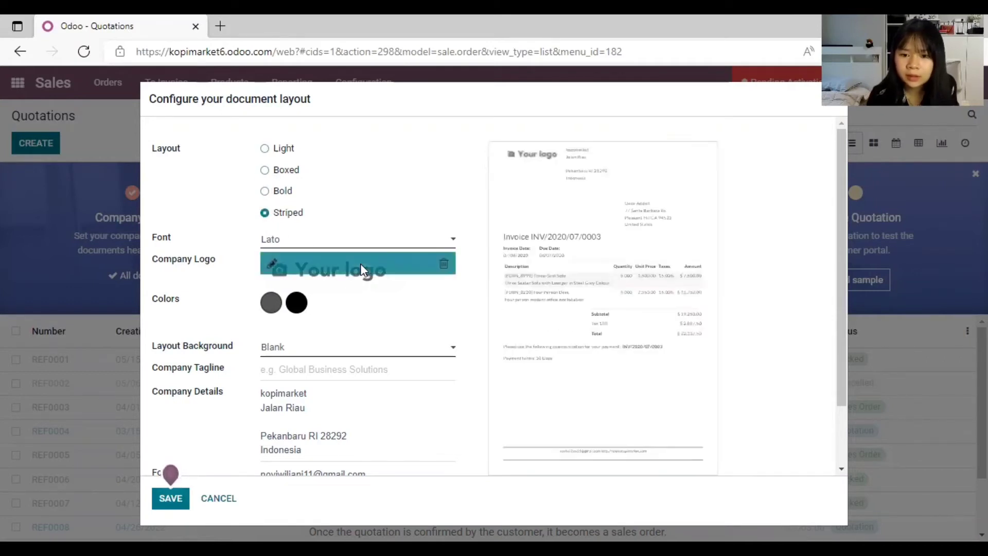
click(264, 171)
click(412, 244)
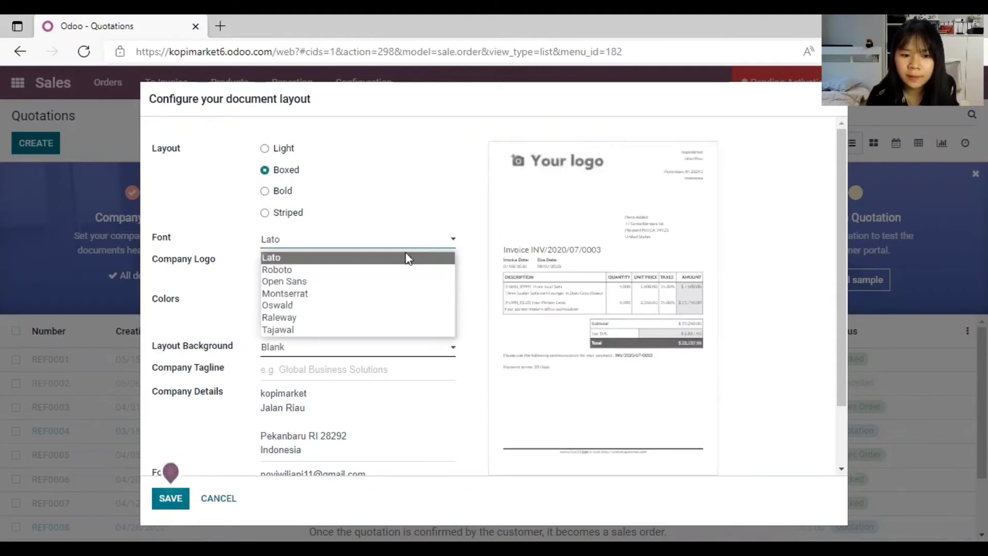
Step: Set the document font to Raleway after trying Oswald, and begin replacing the company logo
click(325, 306)
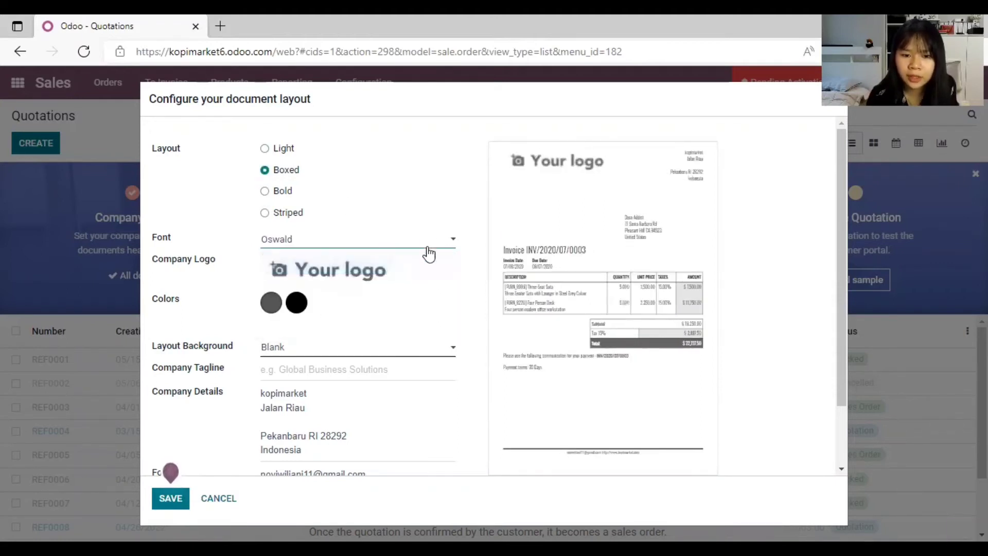
click(429, 252)
click(317, 319)
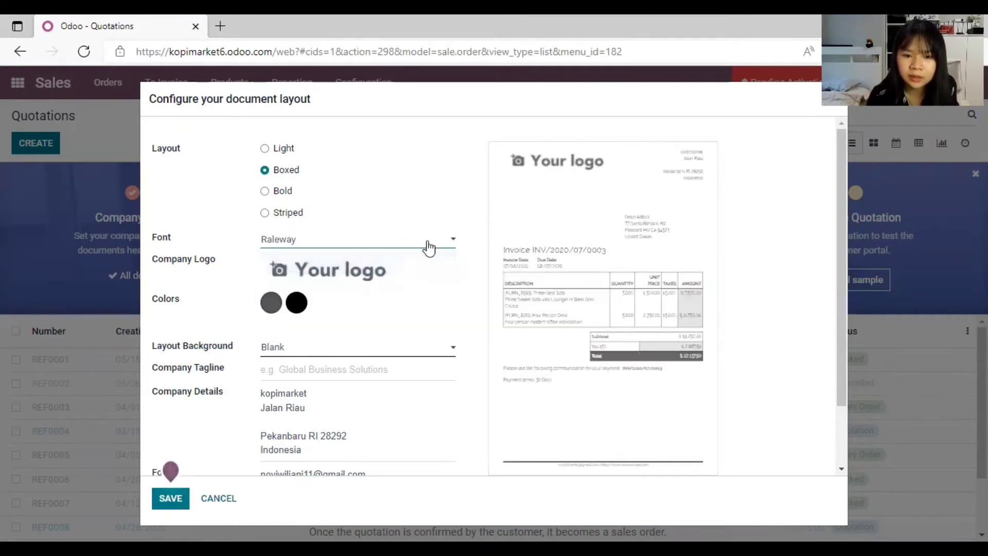
click(429, 248)
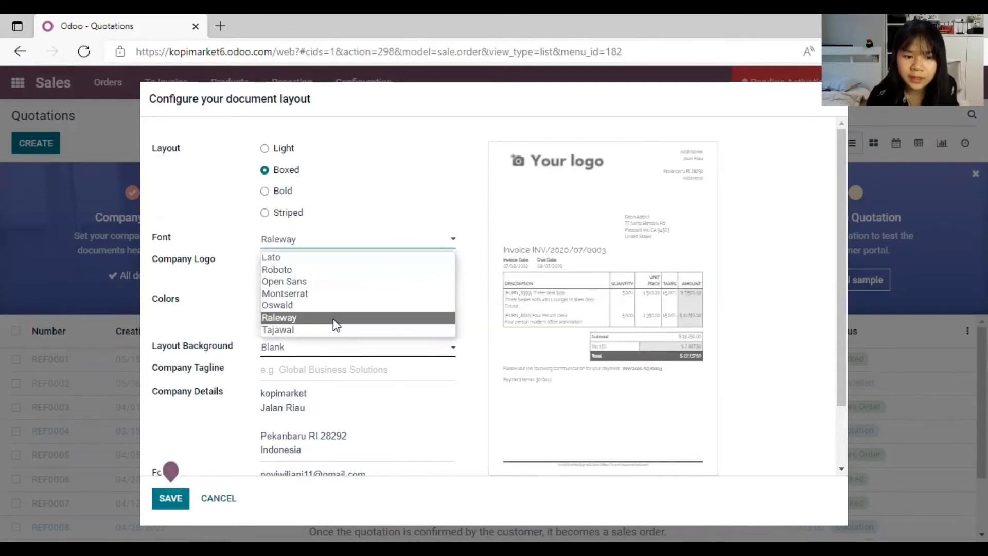
click(335, 324)
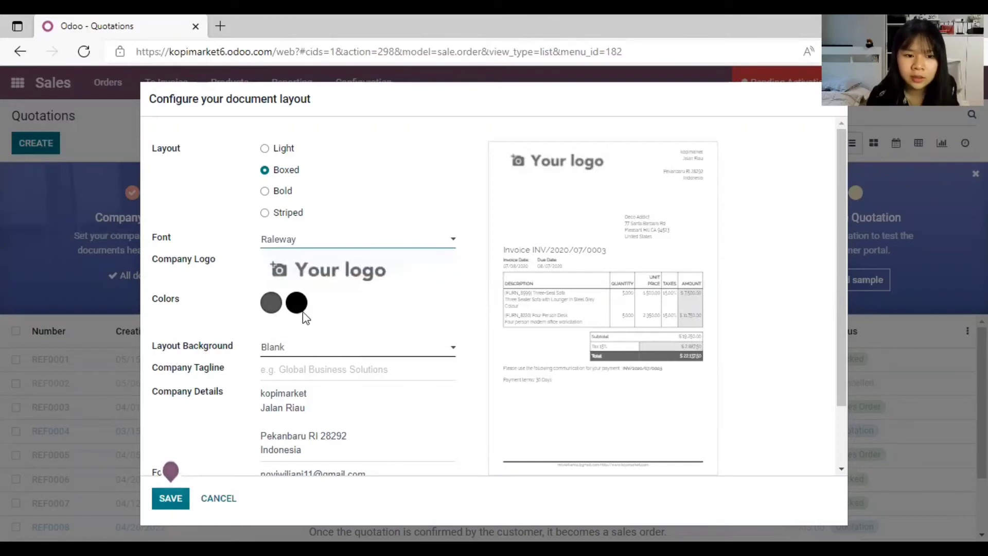
mouse_move(271, 265)
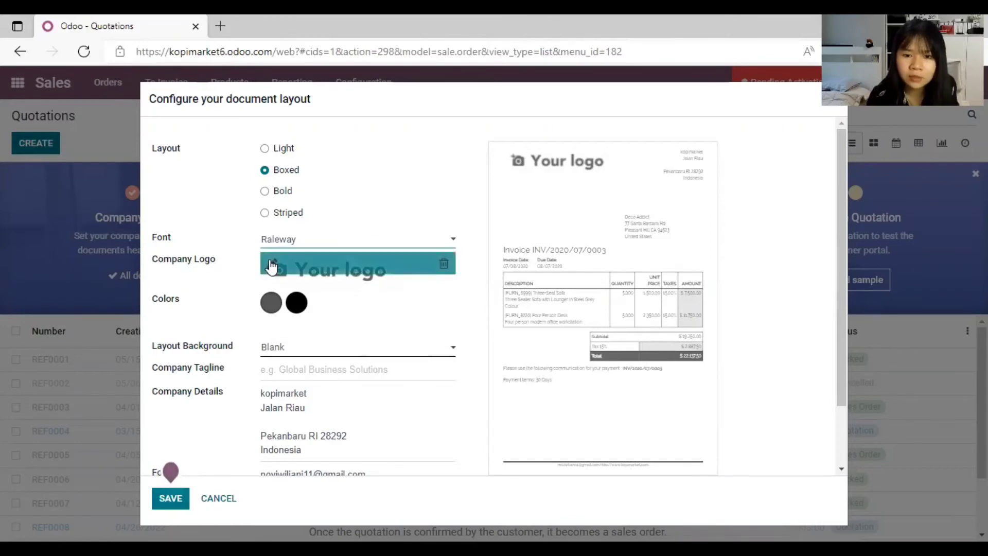
click(274, 261)
Step: Upload the coffee logo, add the tagline 'Ngopi dulu yuk!!' and save the layout
click(380, 175)
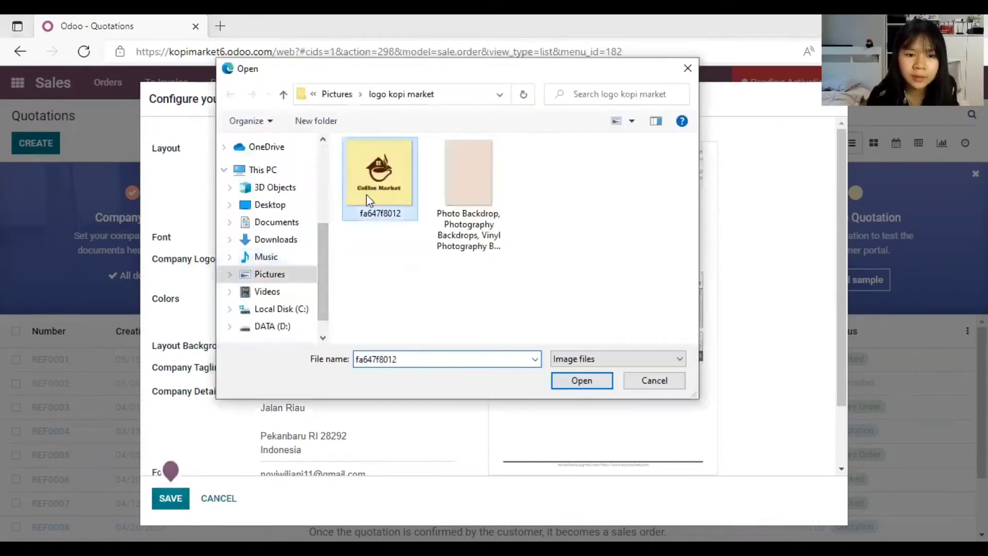
click(581, 380)
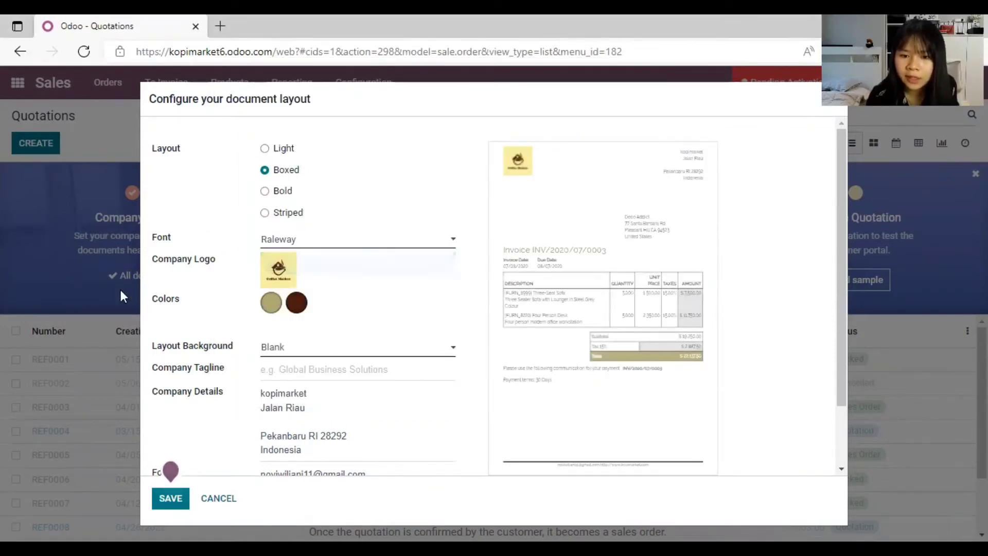
scroll(218, 298, down, 1)
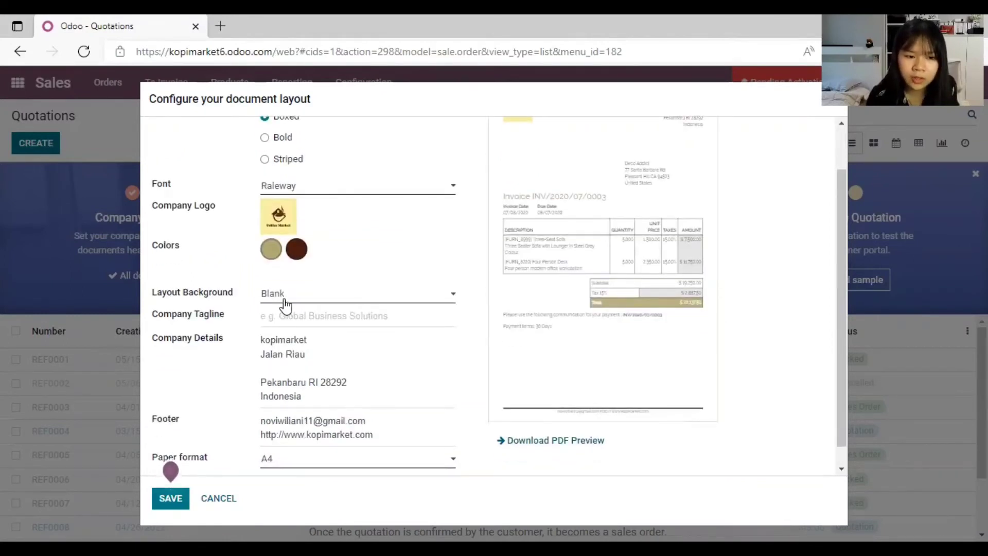
click(323, 316)
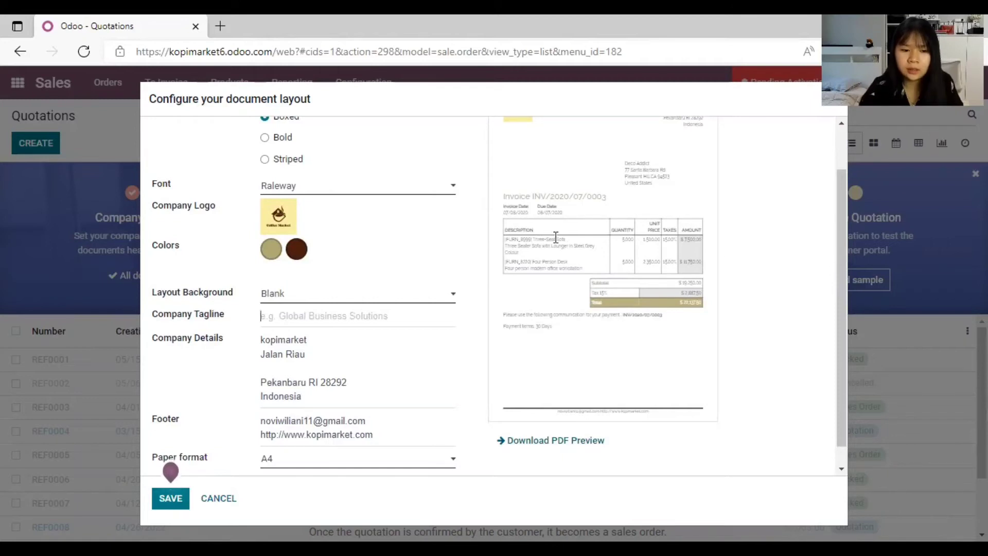
text(Ngopi)
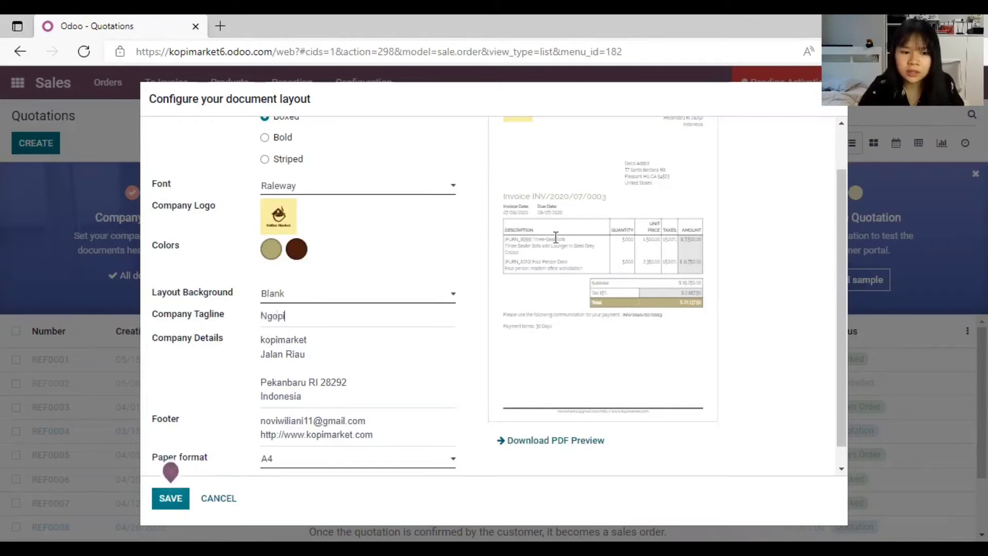
text( dulu yuk!!)
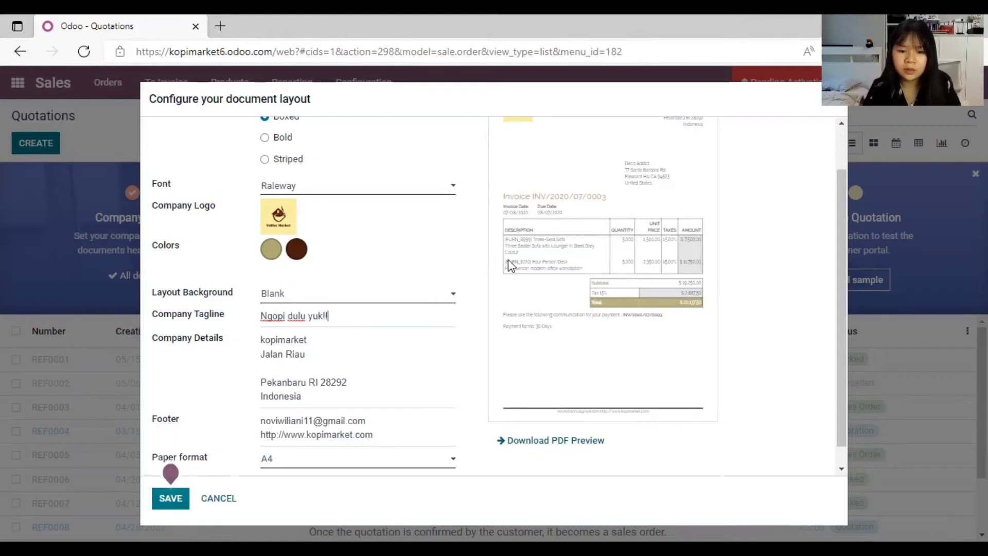
scroll(432, 308, up, 1)
scroll(432, 308, down, 2)
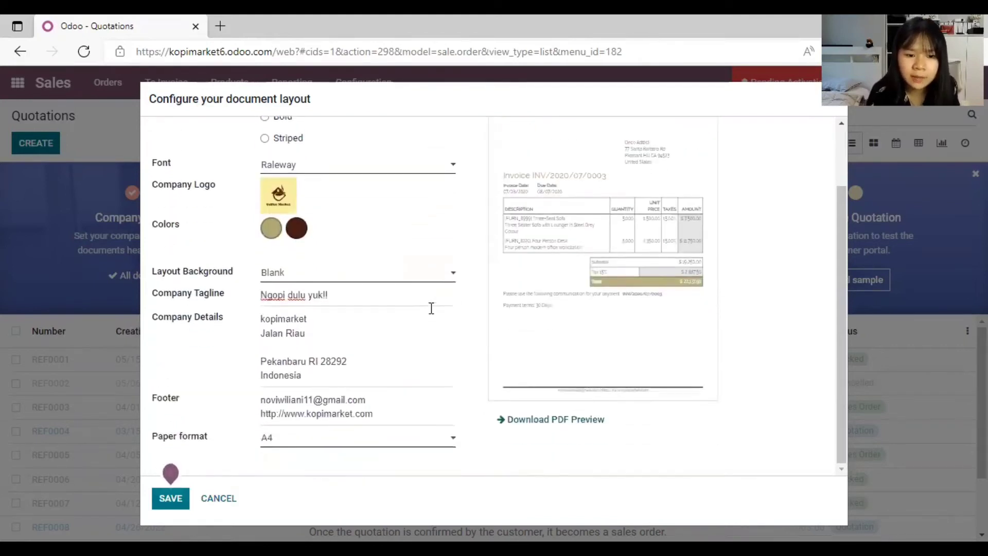
click(174, 498)
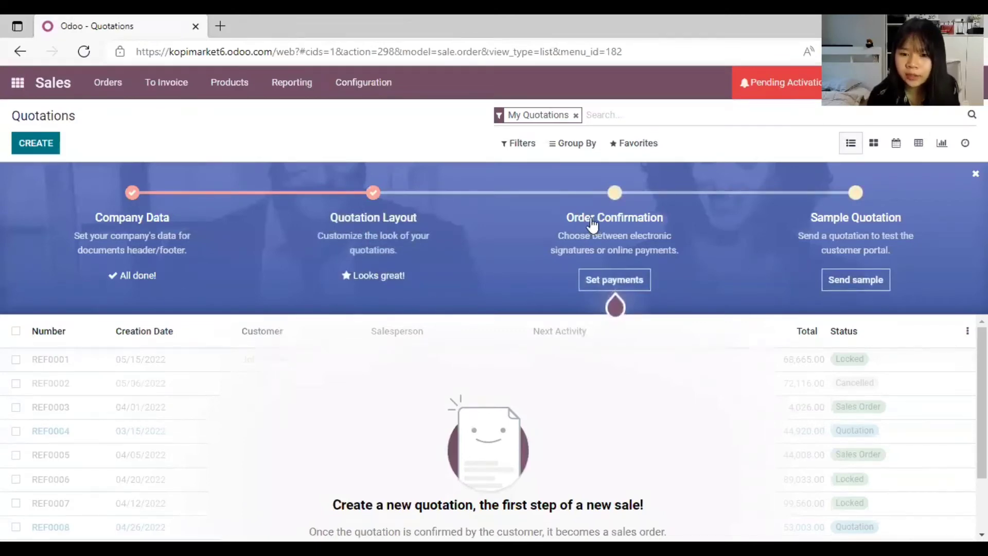
Step: Open the Set payments options under Order Confirmation
click(614, 281)
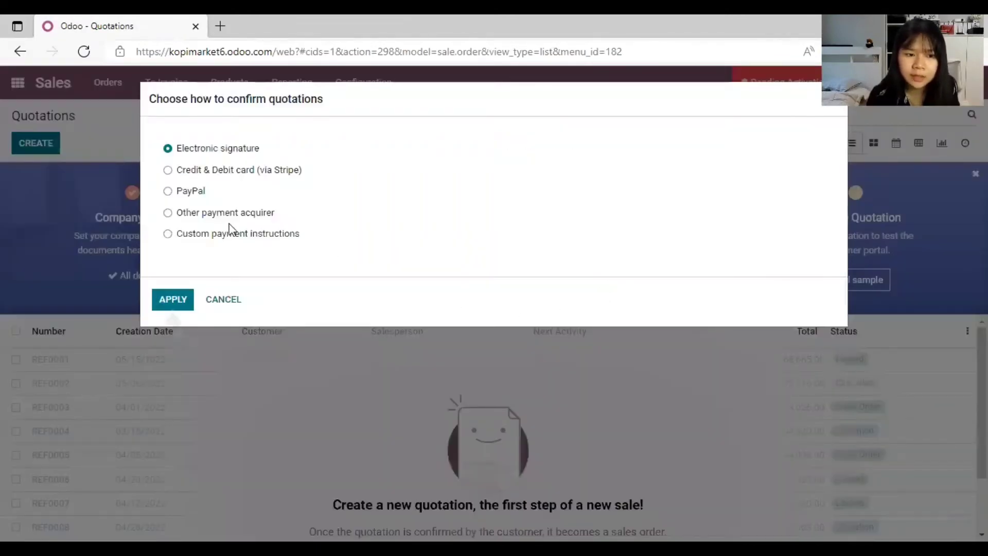
Step: Apply electronic signature as the confirmation method and start a sample quotation
click(188, 301)
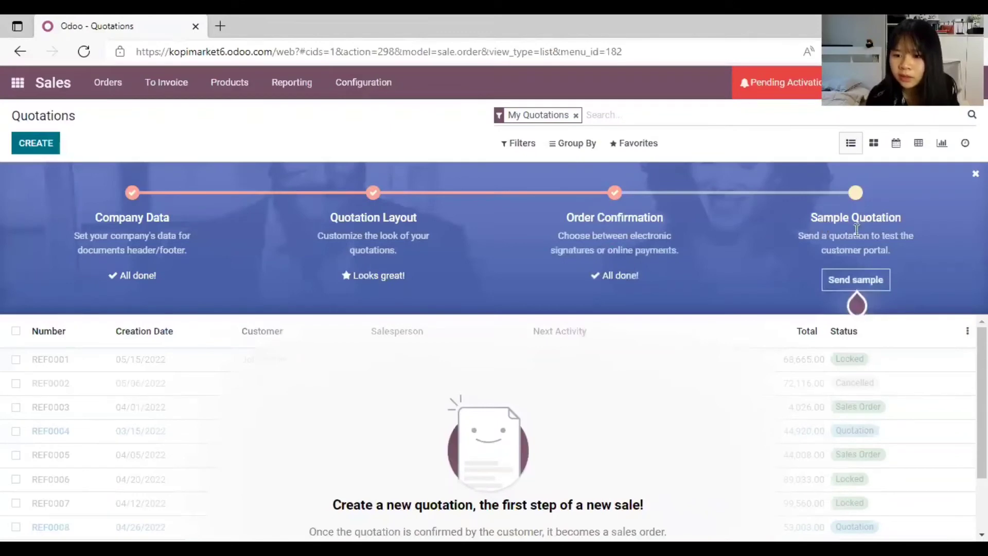
click(842, 288)
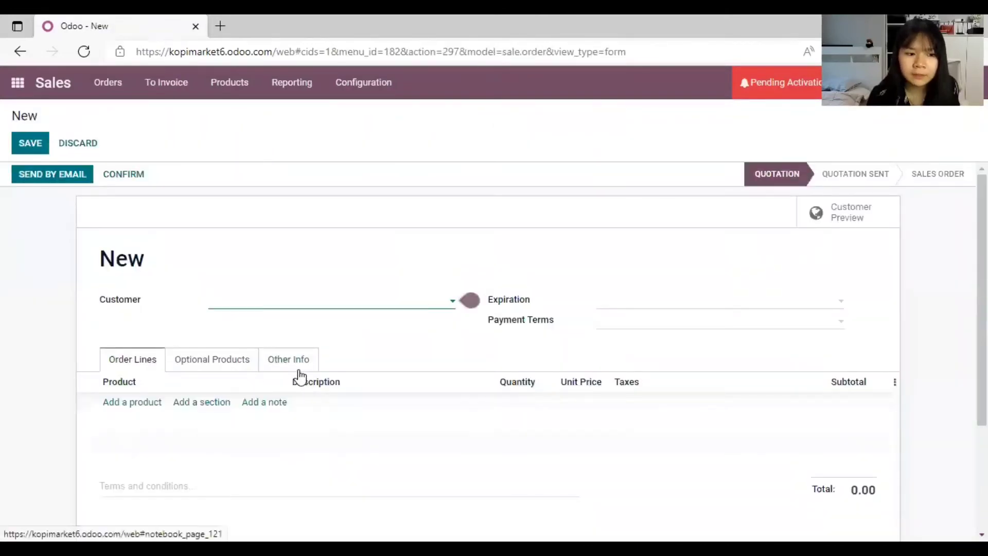
Step: Create a new customer by name on the quotation and add an empty product line
scroll(474, 331, down, 3)
scroll(385, 340, up, 1)
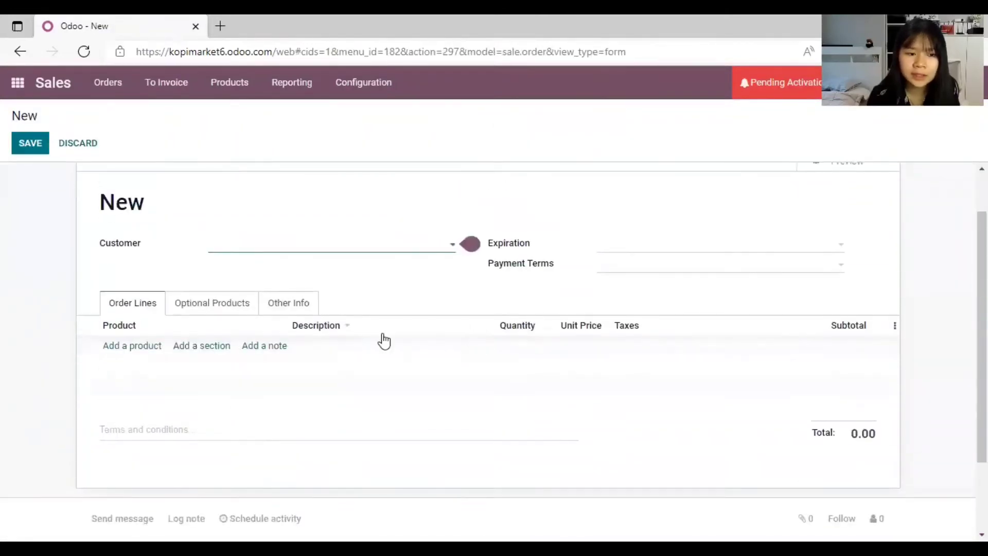
scroll(370, 352, up, 2)
scroll(83, 334, down, 2)
mouse_move(282, 190)
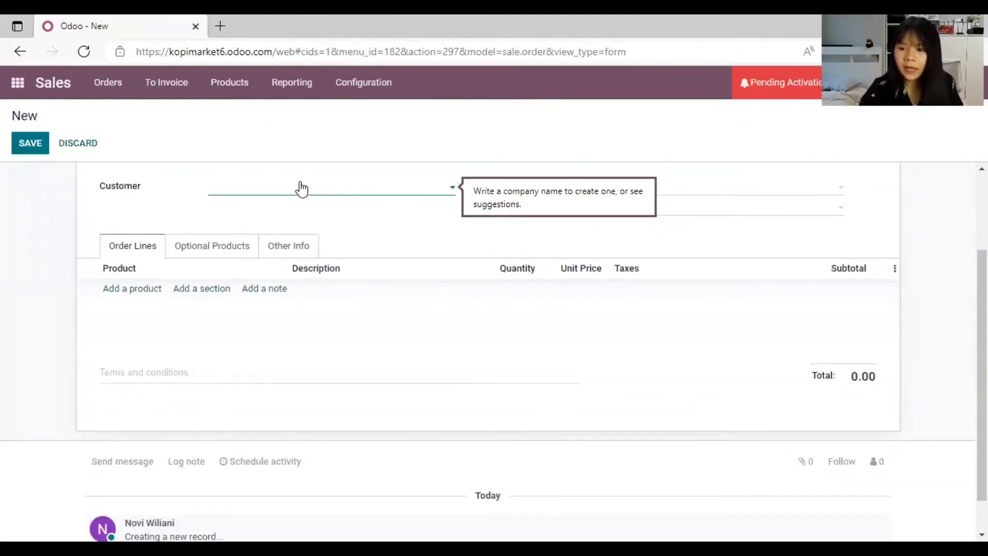
text(Be)
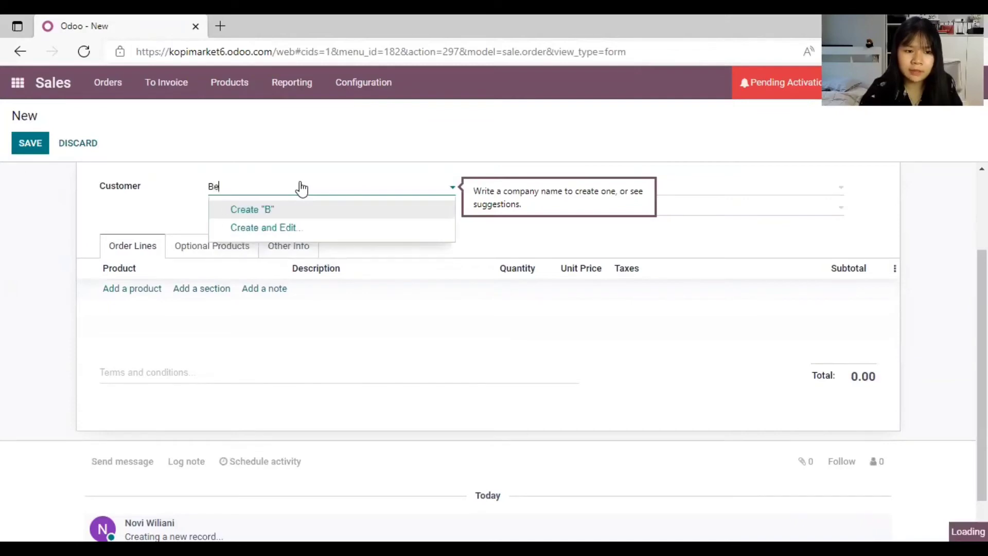
text(lla)
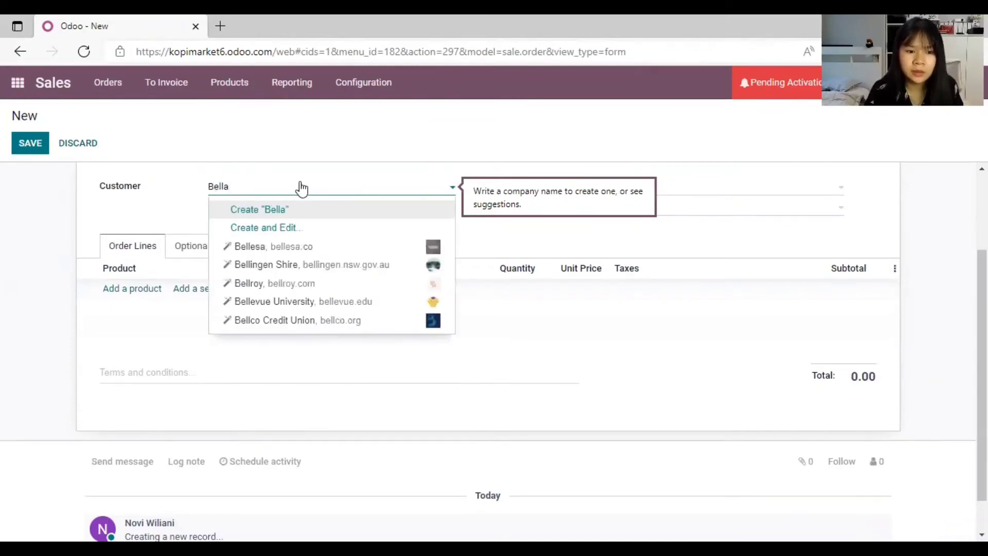
click(287, 210)
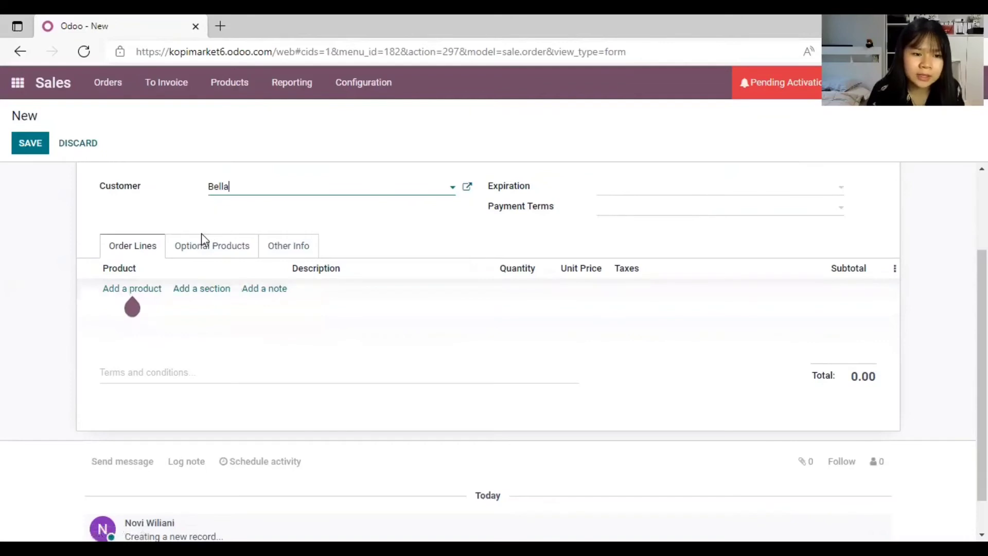
click(118, 289)
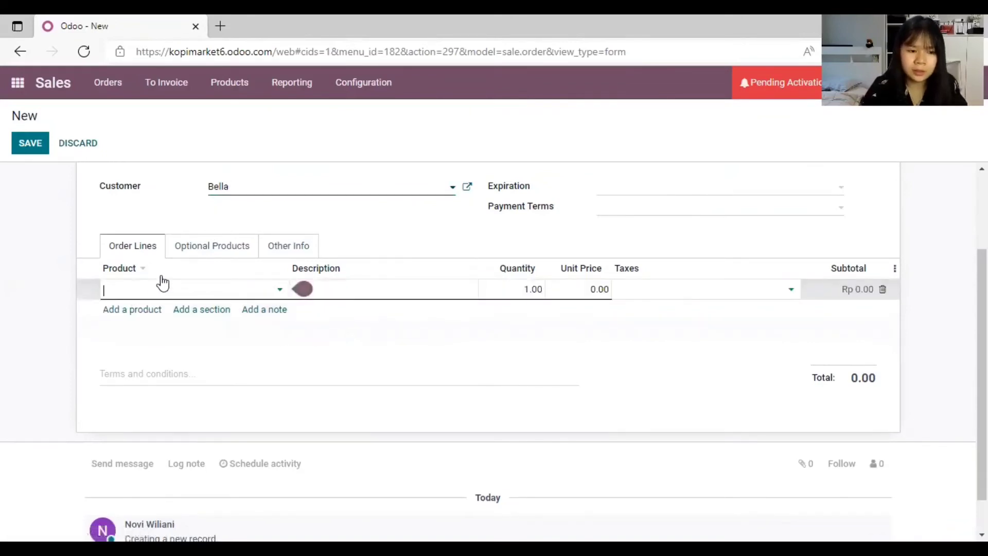
Step: Create Kopi Latte as a new product on the first line with unit price 20,000
text(Kopi Latte)
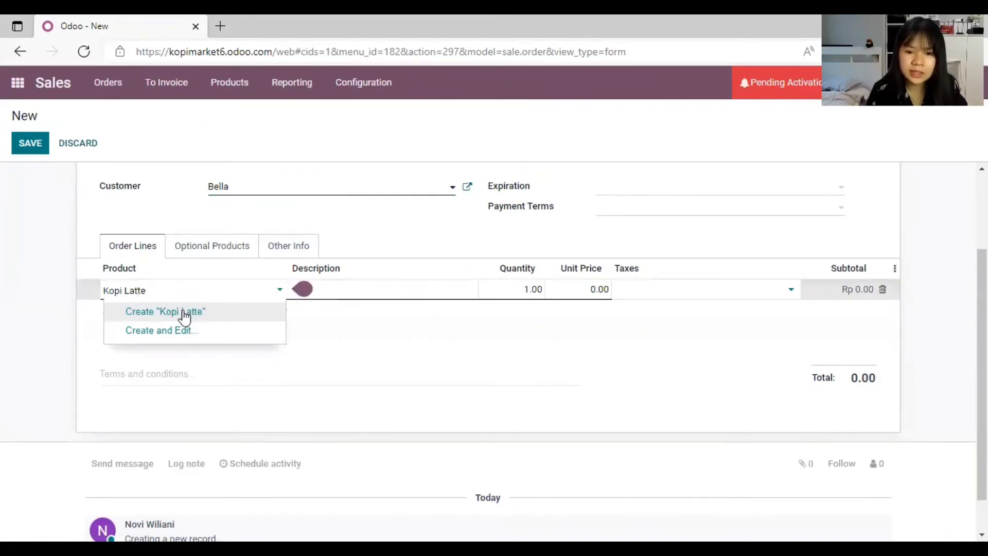
click(184, 316)
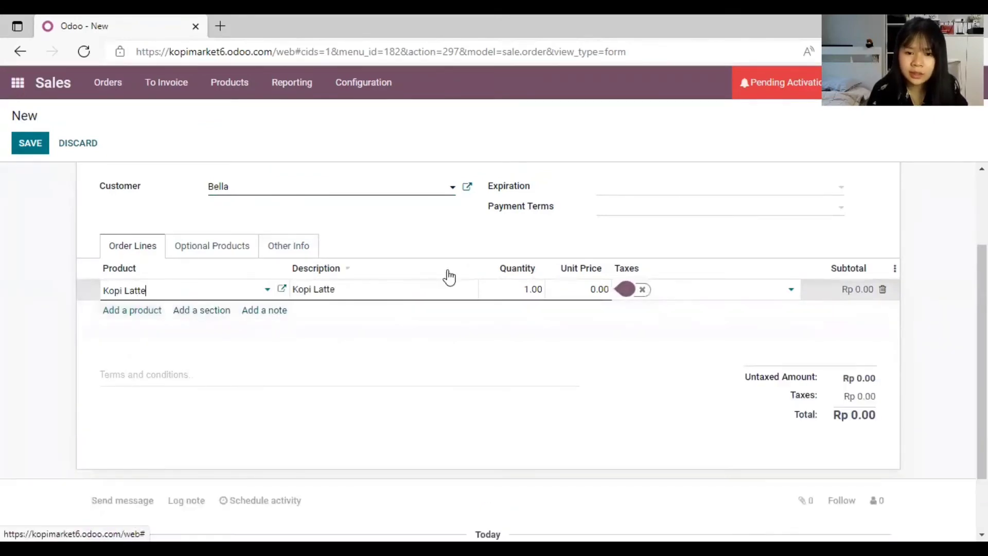
click(573, 286)
text(20,000)
click(636, 312)
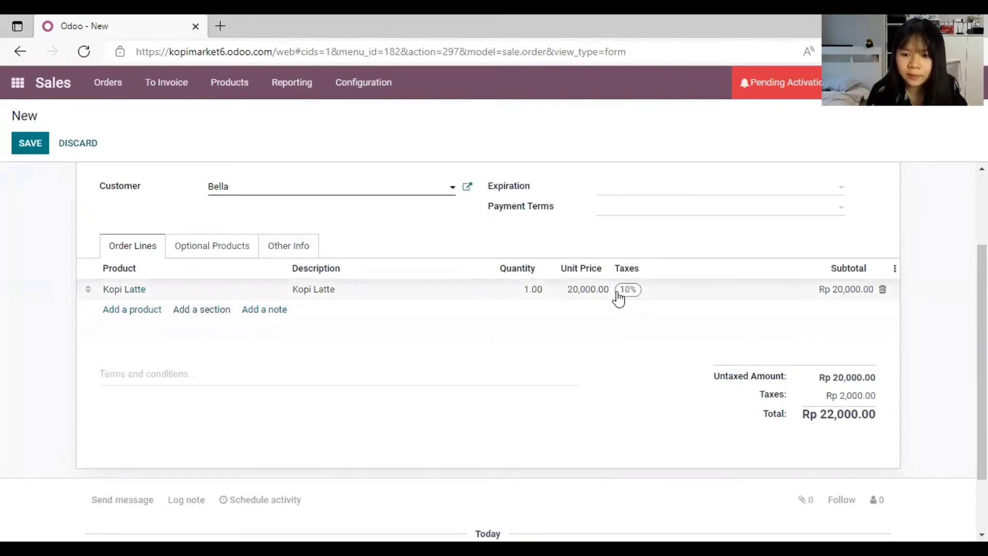
Step: Add a second line creating Caramel Latte at 25,000, then save the quotation
click(146, 309)
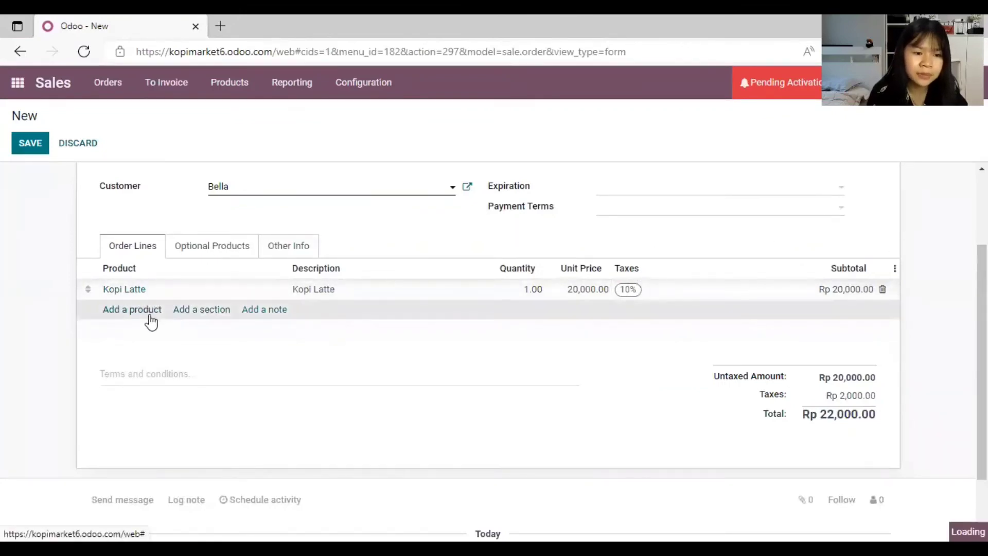
text(C)
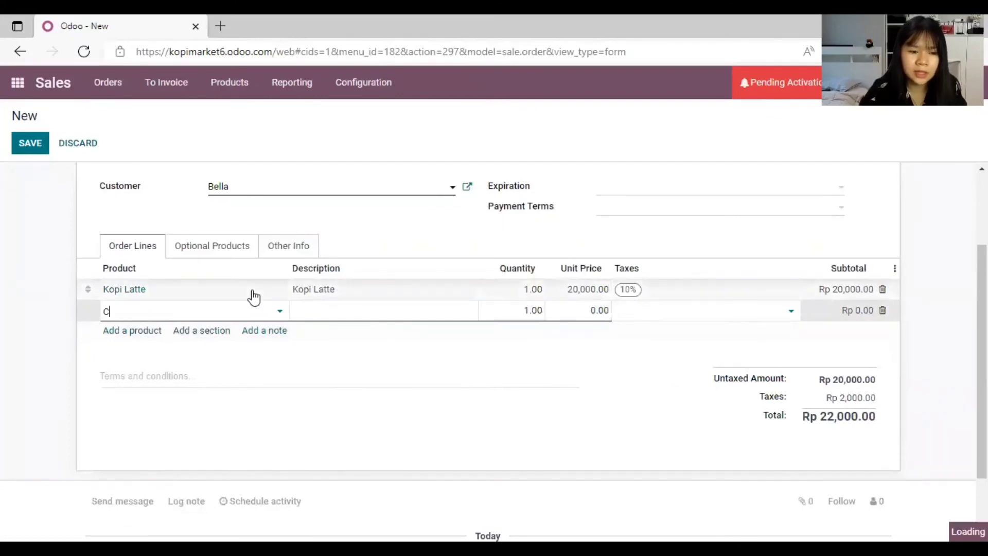
text(aramel Latte)
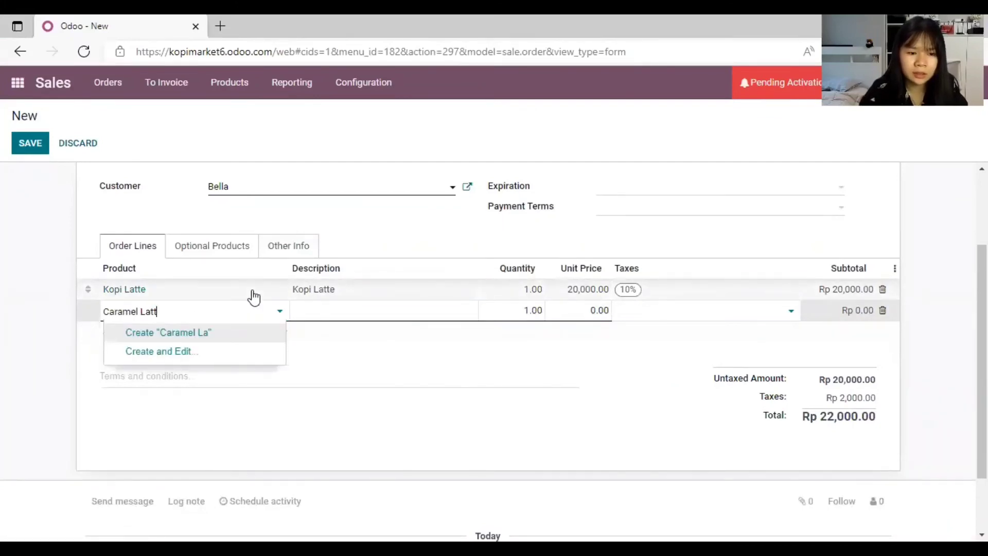
click(218, 334)
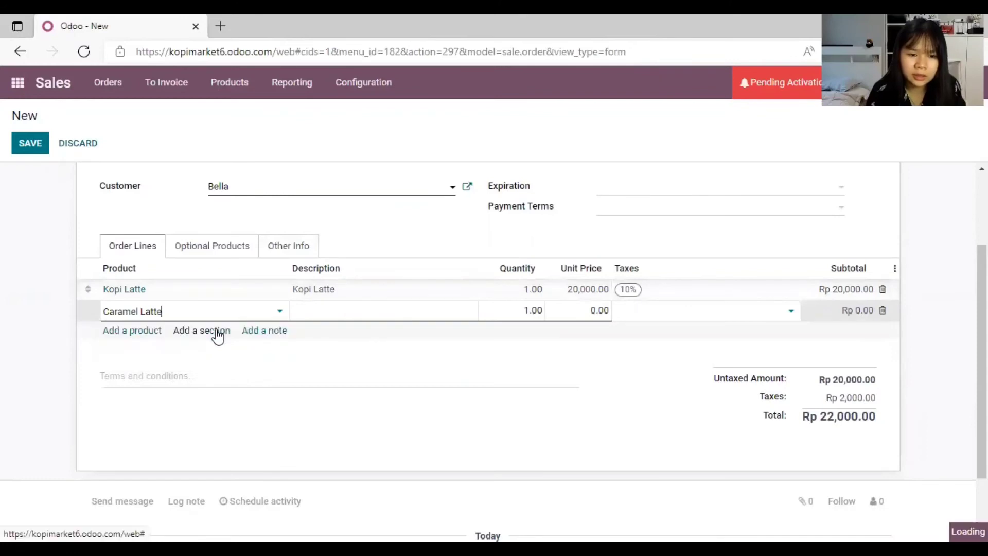
click(592, 311)
text(25)
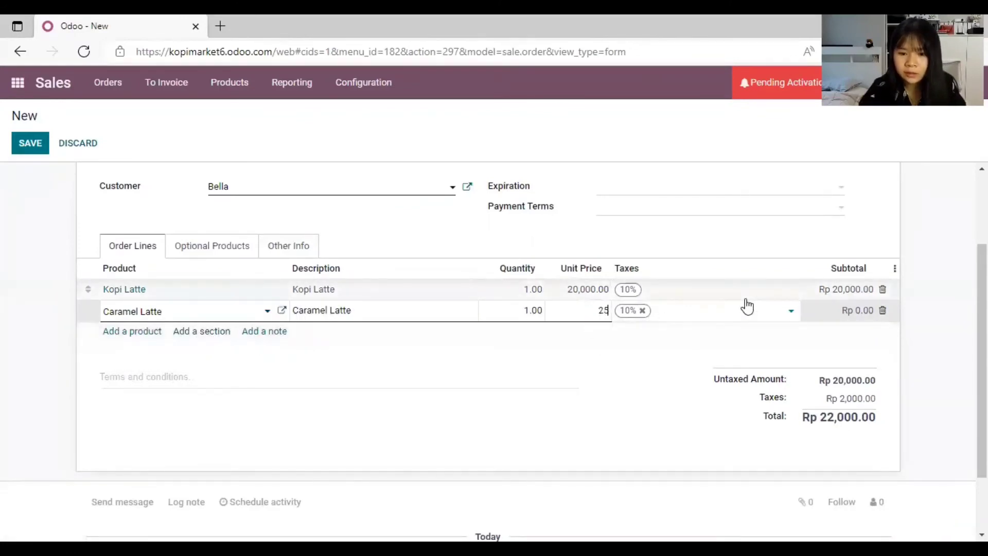
text(,000)
click(505, 411)
scroll(510, 402, up, 2)
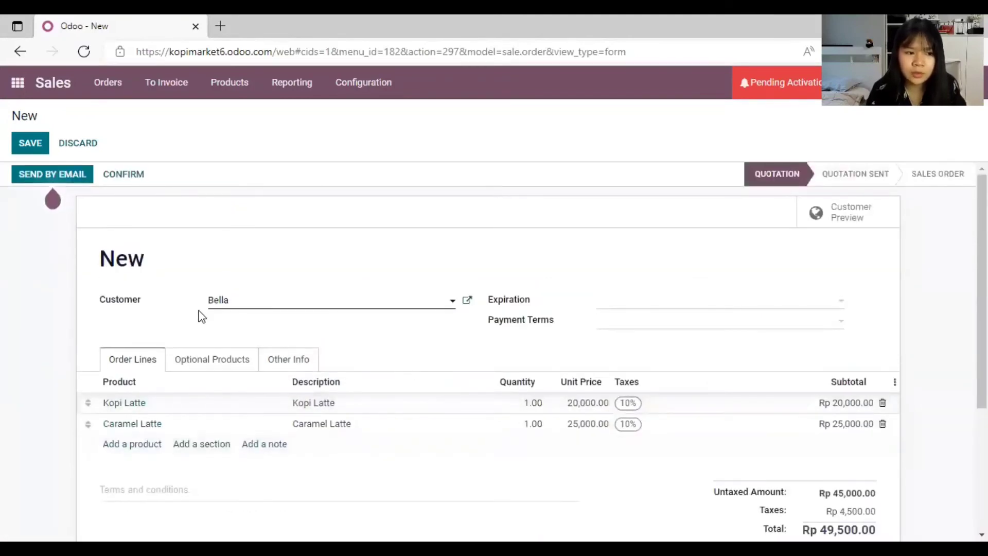
click(36, 139)
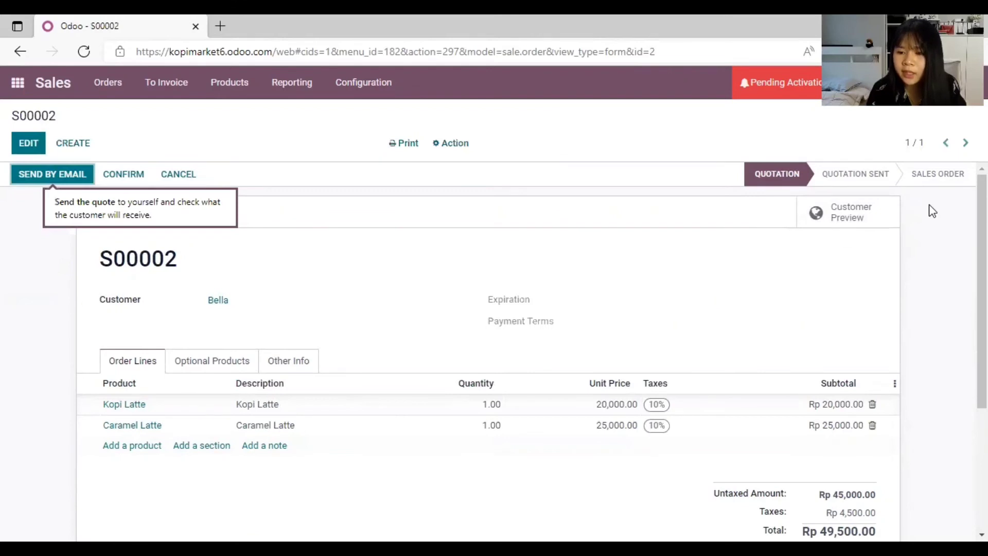
Step: Preview S00002 as the customer sees it and review both lattes and the Rp 49,500.00 total
click(833, 222)
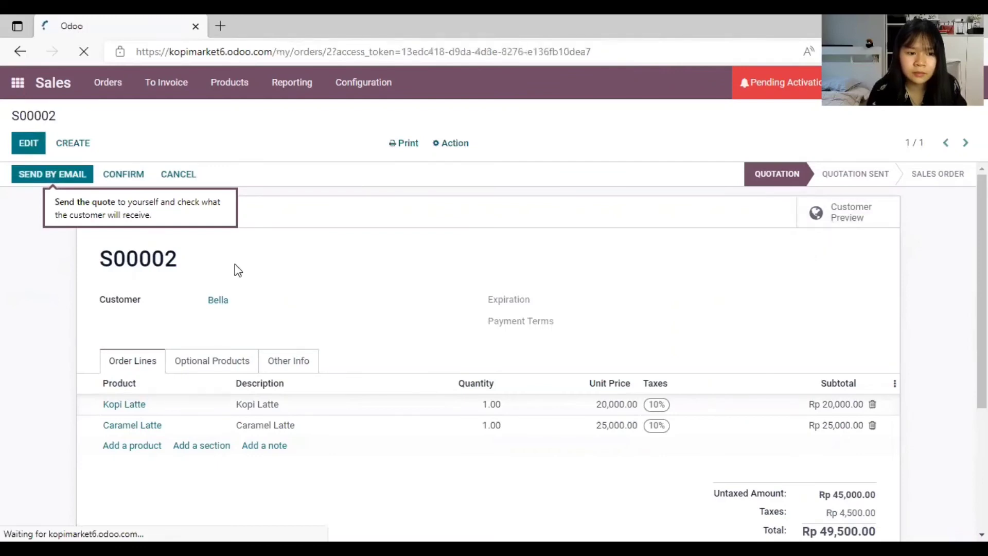
scroll(575, 276, down, 4)
scroll(577, 278, up, 4)
scroll(309, 242, down, 3)
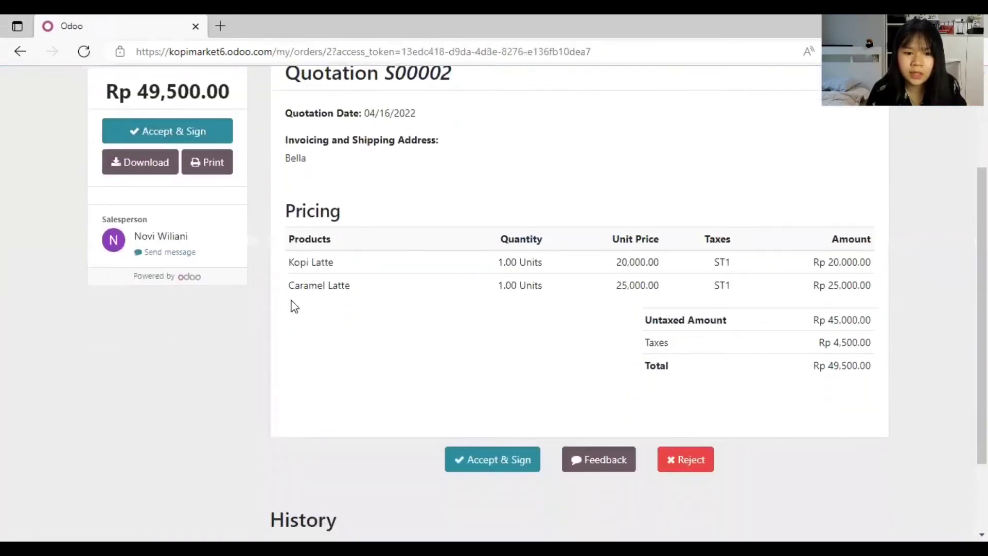
scroll(870, 301, down, 2)
scroll(592, 330, up, 4)
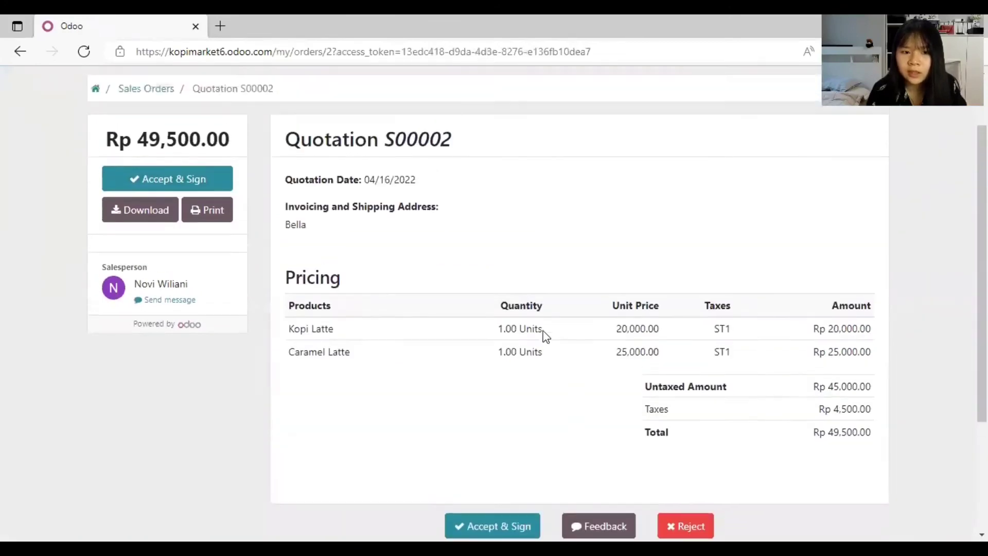
scroll(733, 280, up, 2)
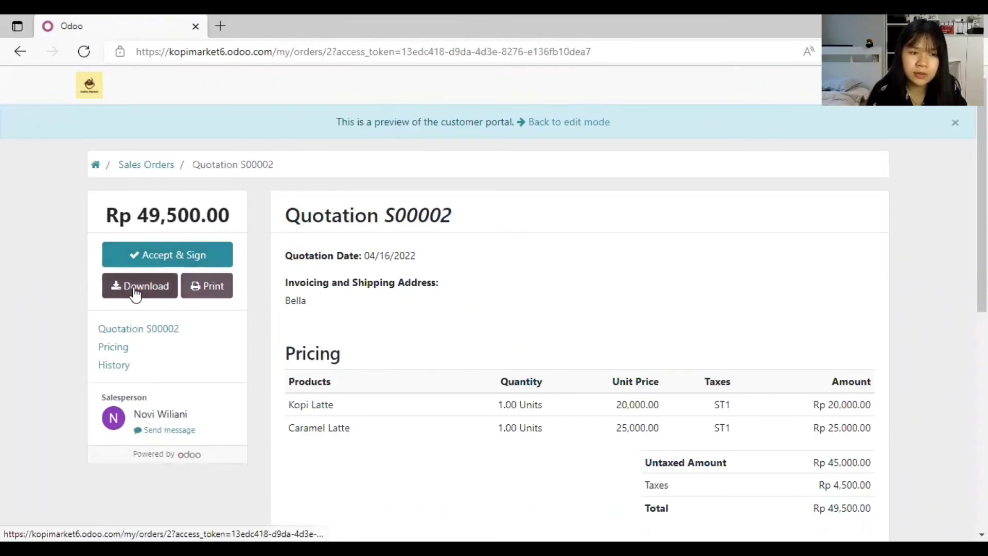
Step: Download the Quotation-S00002 PDF from the portal, open it in Edge and scroll through it
click(166, 290)
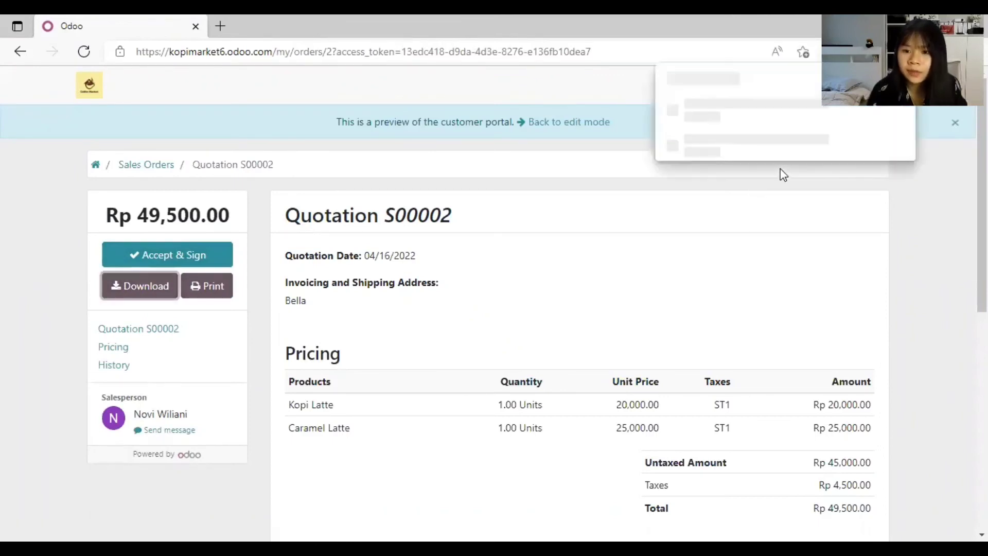
click(687, 146)
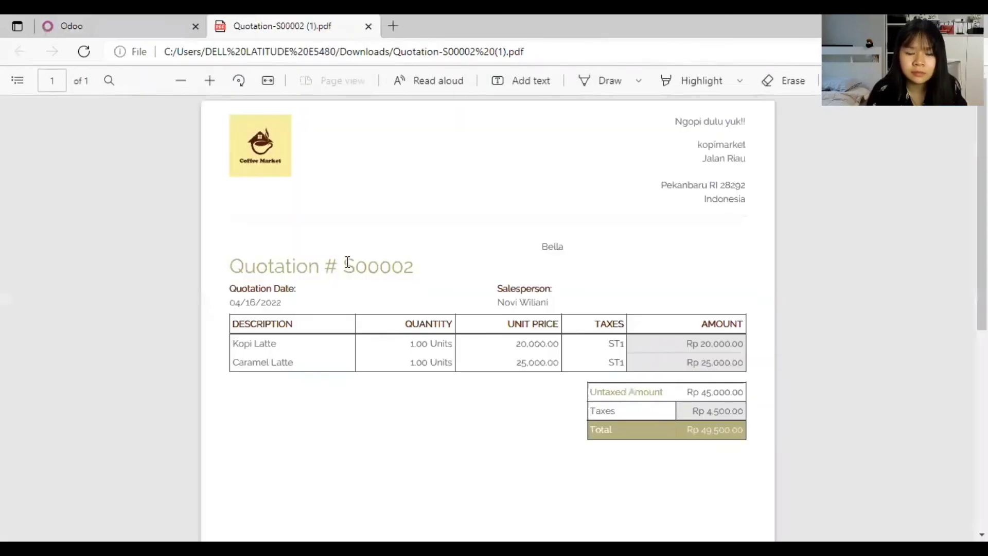
scroll(545, 273, down, 5)
scroll(548, 276, up, 6)
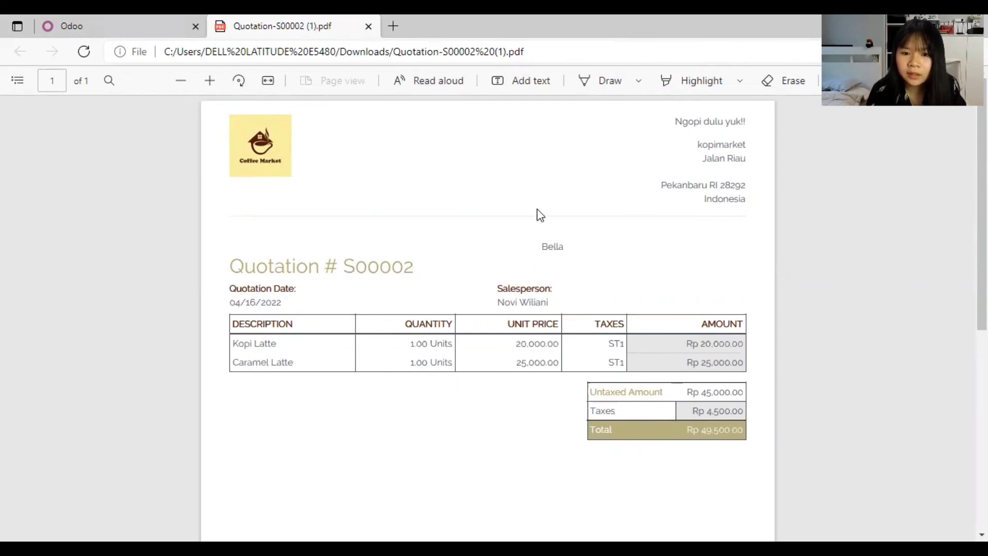
scroll(501, 213, down, 2)
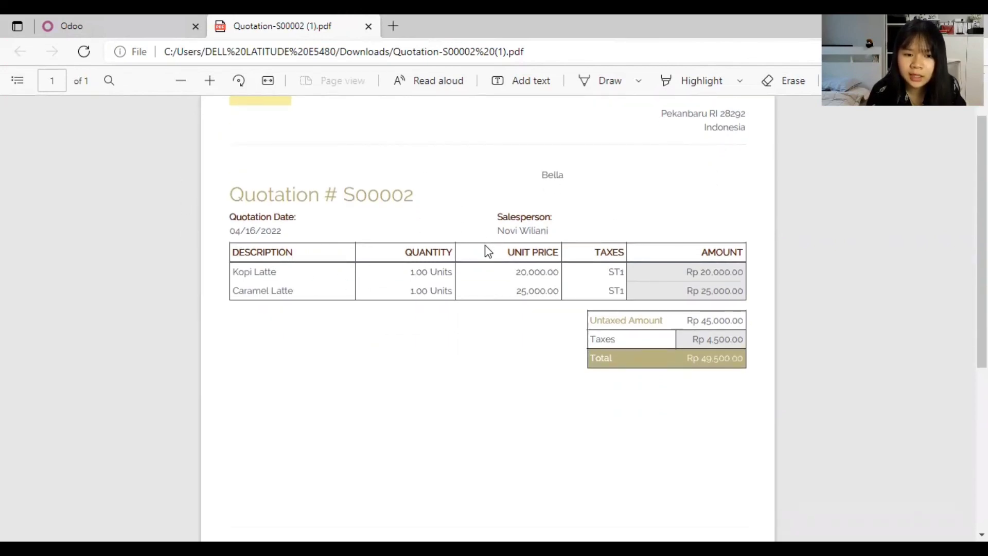
scroll(488, 249, down, 2)
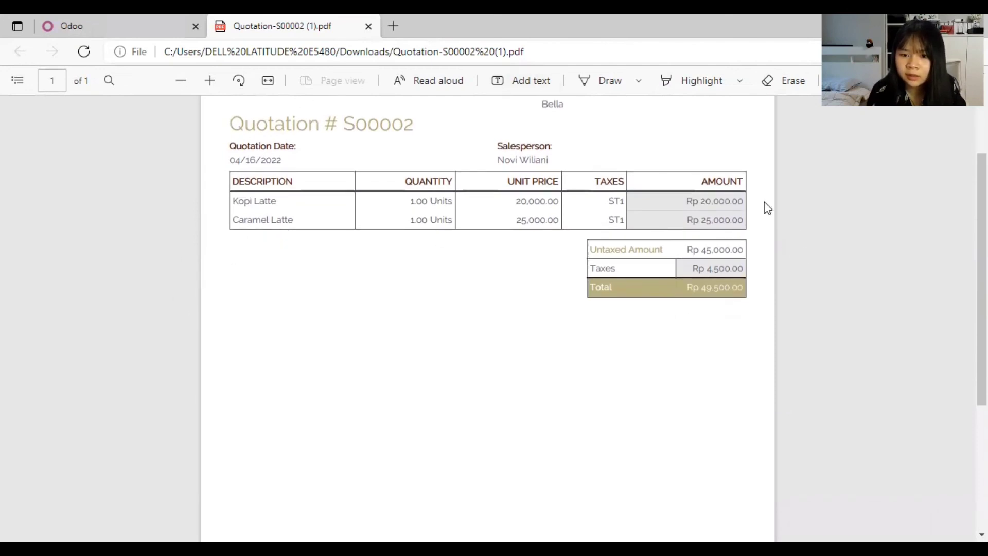
scroll(770, 281, down, 5)
scroll(669, 268, up, 5)
scroll(789, 287, down, 5)
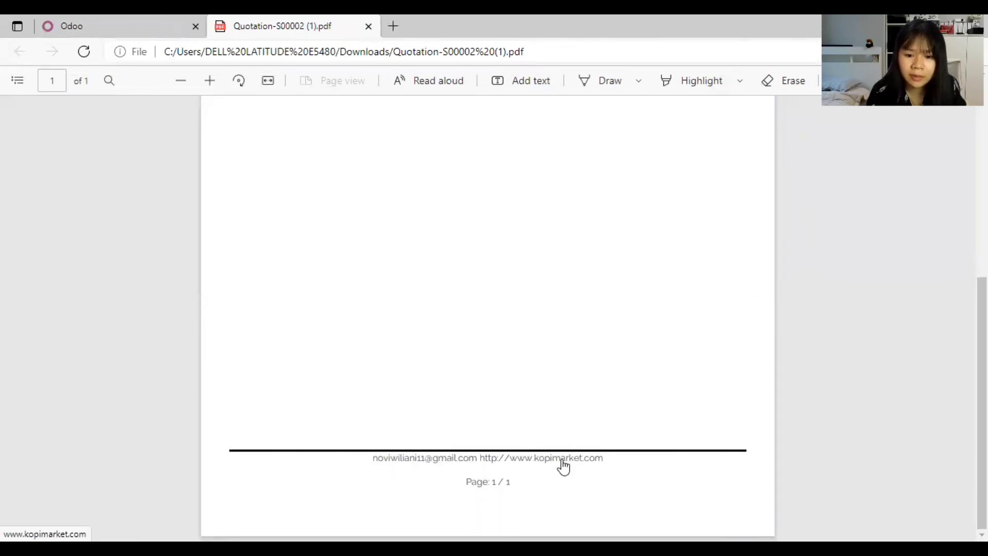
scroll(564, 466, up, 5)
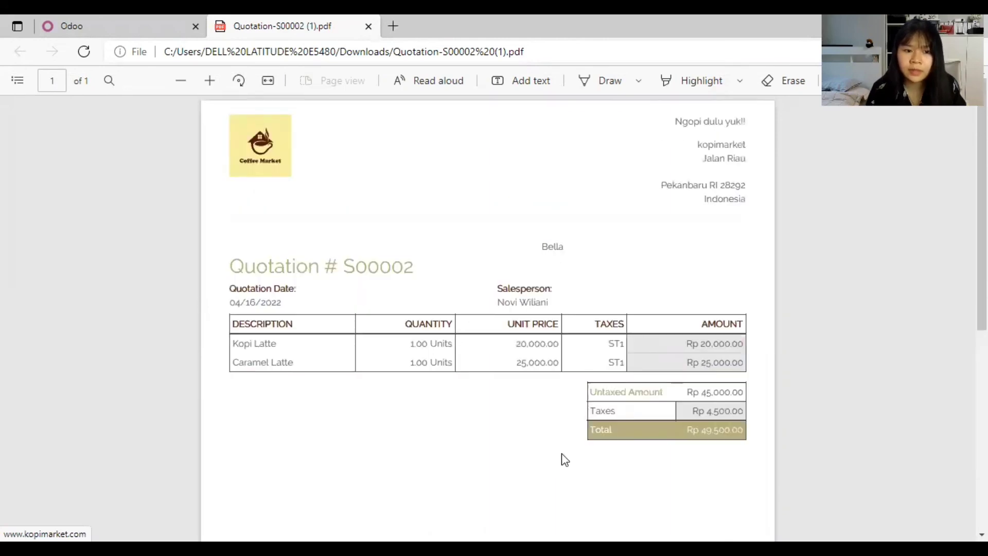
scroll(563, 458, down, 4)
scroll(560, 457, up, 4)
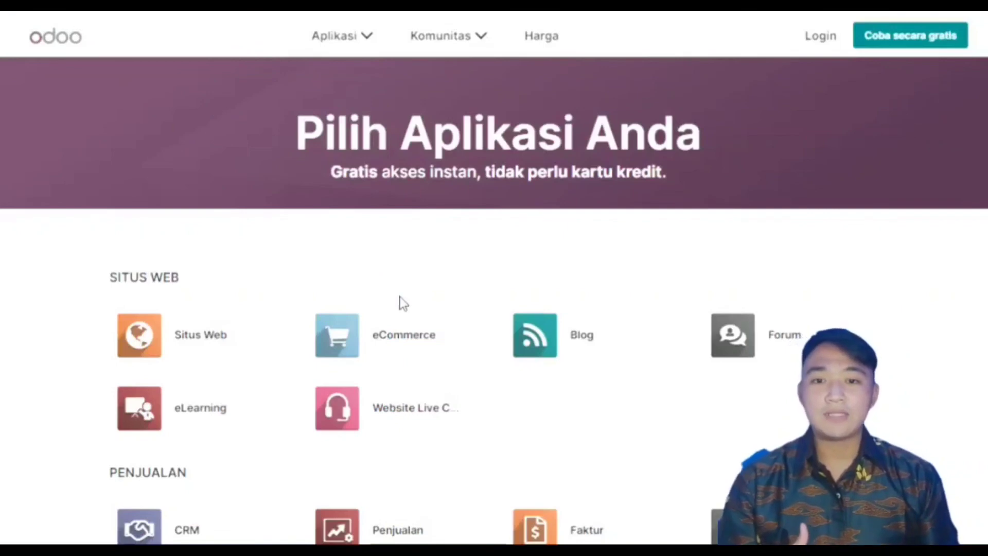
Step: Choose only the Karyawan (Employees) app and start the new trial database for mumumilkies
scroll(447, 249, down, 5)
scroll(447, 249, down, 12)
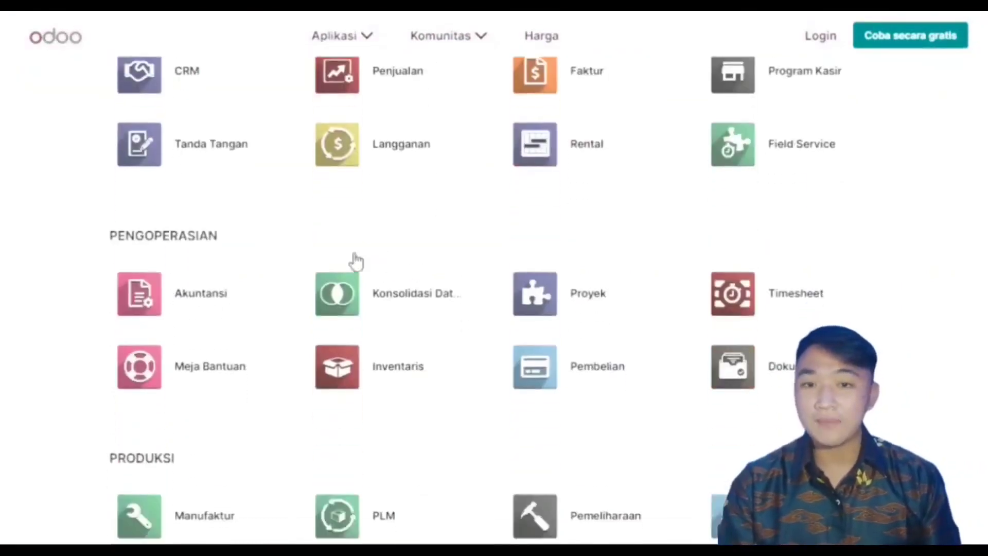
scroll(262, 263, down, 3)
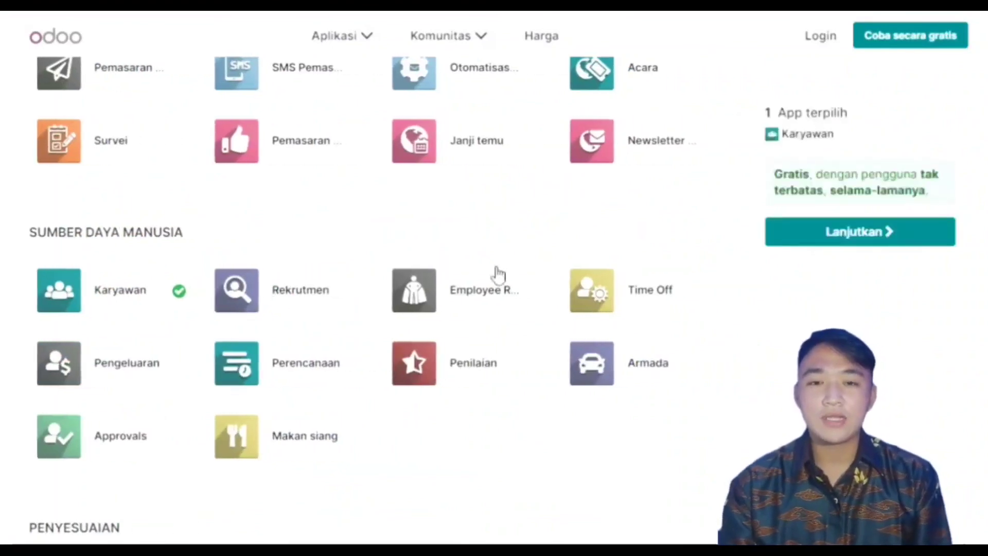
click(807, 233)
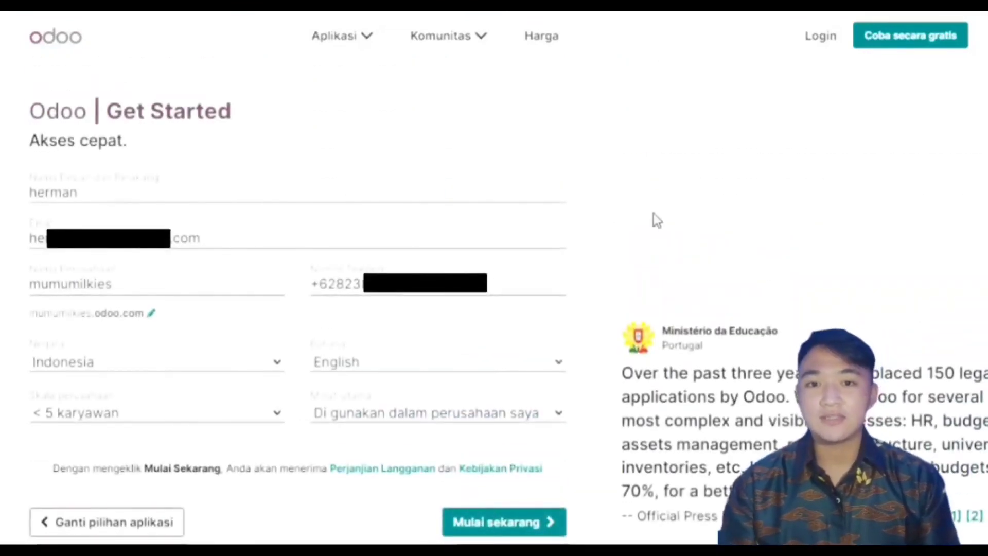
click(469, 523)
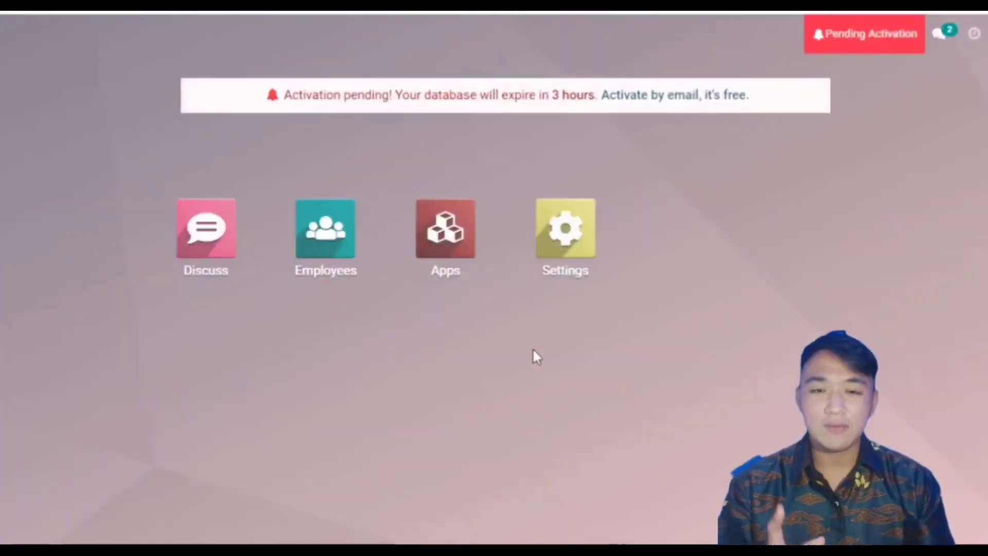
Step: In Employees, create a new record with job position marketing and enter the work mobile and e-mail
click(317, 248)
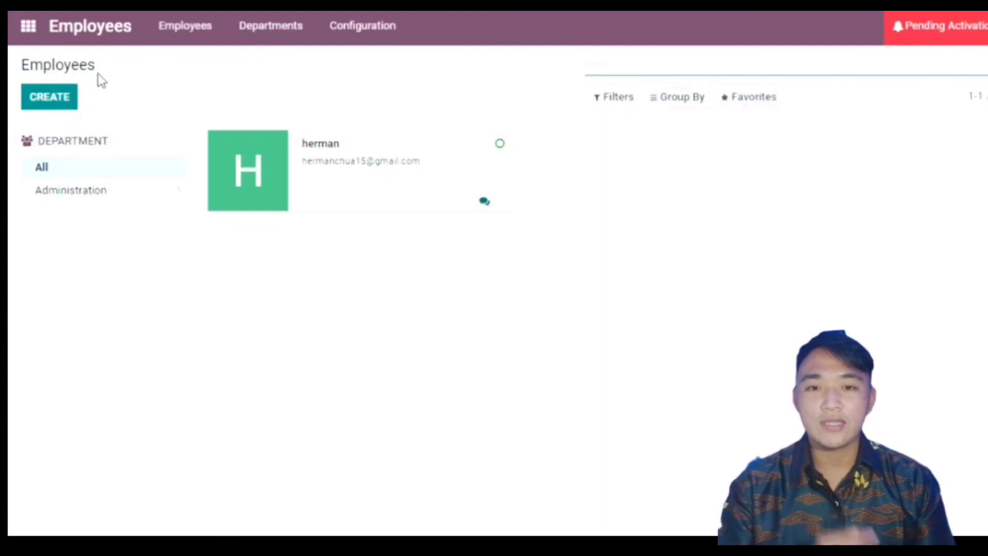
click(50, 97)
text(admin1)
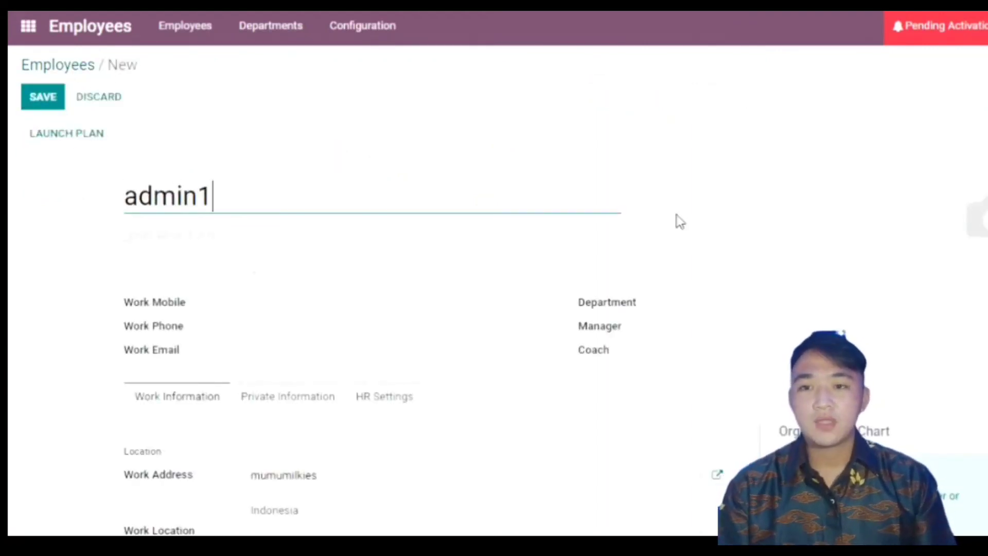
key(Tab)
text(marketing)
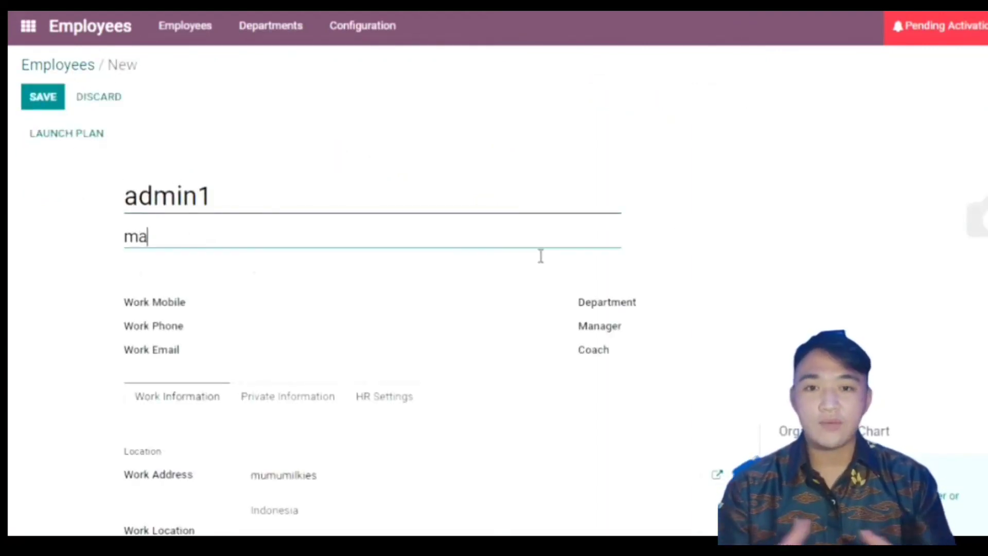
key(Tab)
click(427, 355)
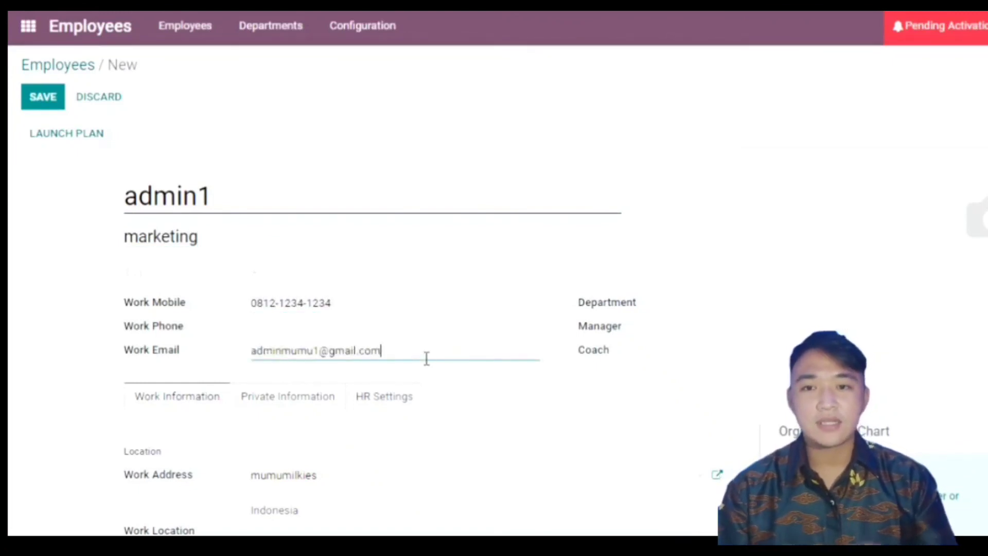
Step: Set the department to Sales, choose the existing employee as manager, and save
click(757, 315)
click(757, 350)
click(752, 335)
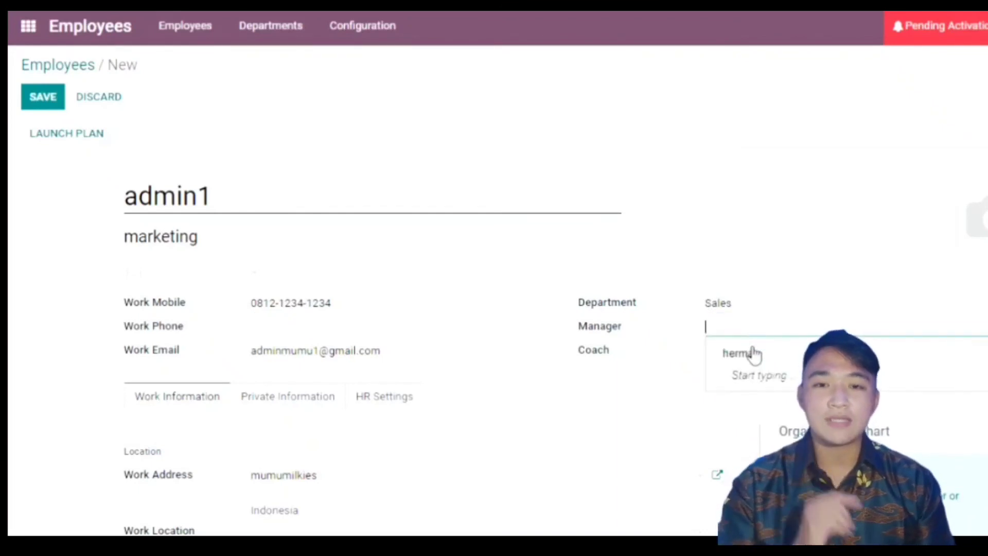
text(herman)
click(757, 363)
click(42, 97)
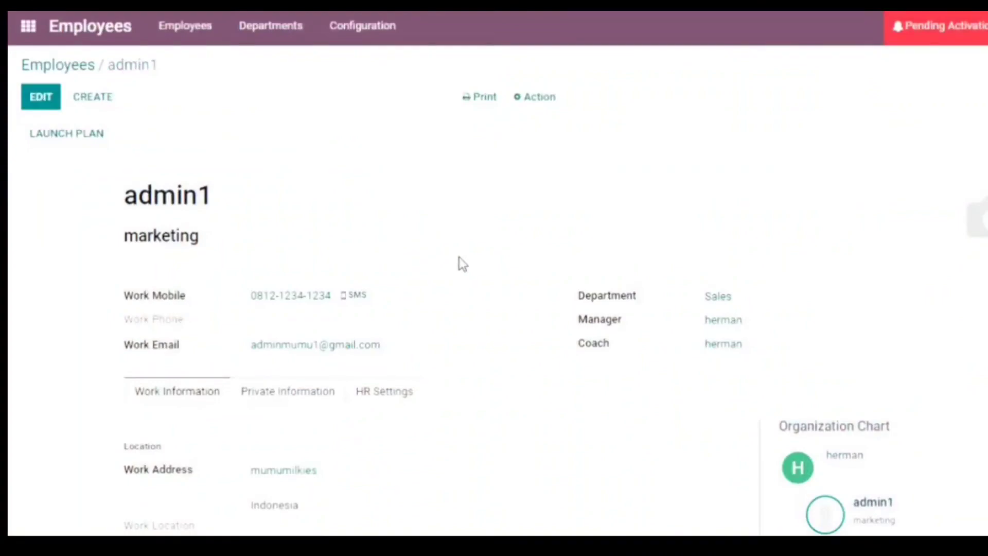
scroll(529, 455, down, 5)
scroll(802, 321, up, 5)
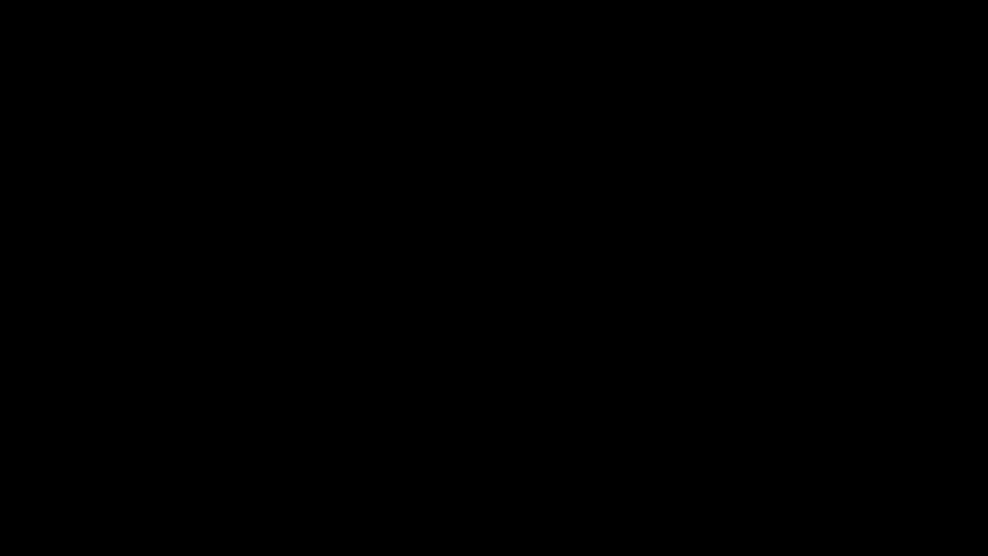